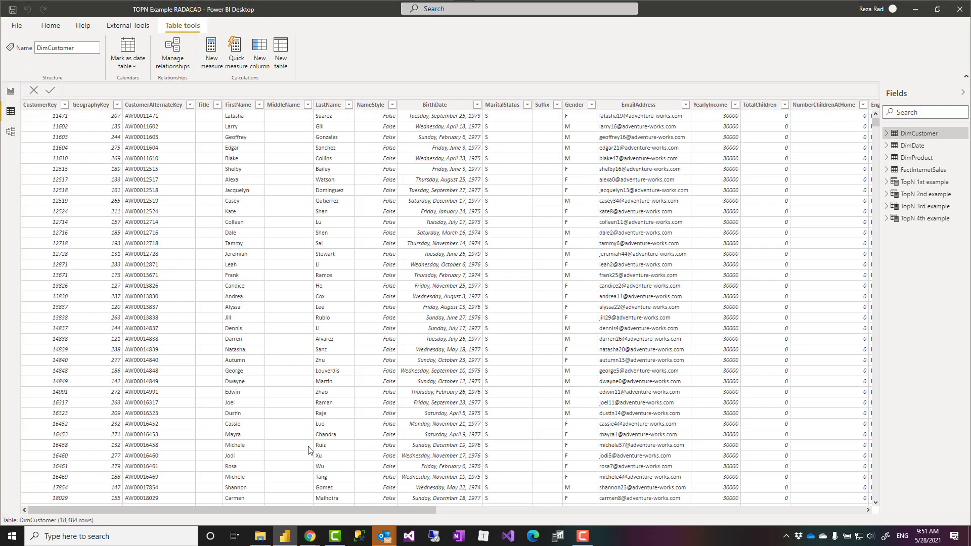
# Bring up the TOPN Example RADACAD.htm documentation page from the Chrome taskbar.
pyautogui.moveTo(307, 540)
pyautogui.click(309, 493)
# Skim the List of Measures, then go to the Power BI Helper website tab showing version 12.1.
pyautogui.scroll(-4, 320, 310)
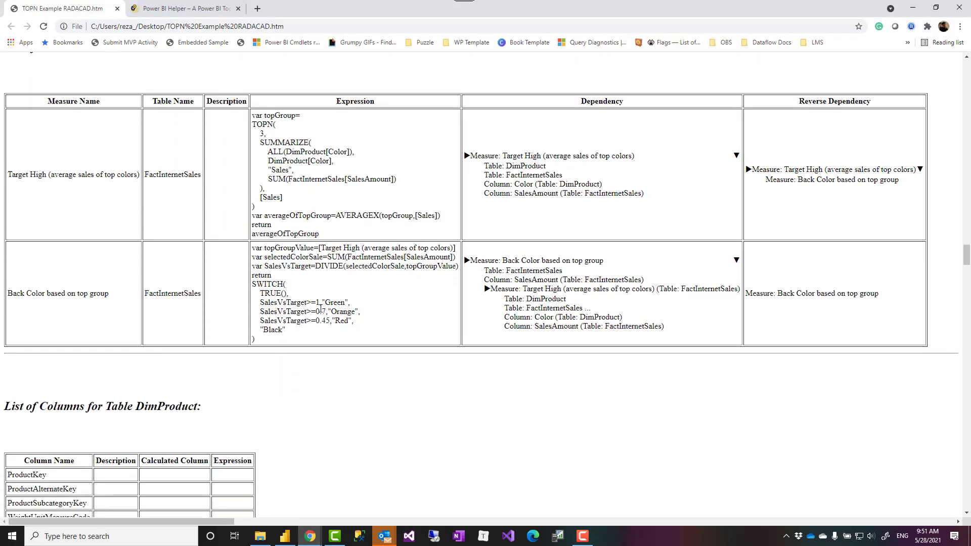
pyautogui.scroll(-2, 320, 310)
pyautogui.scroll(6, 320, 311)
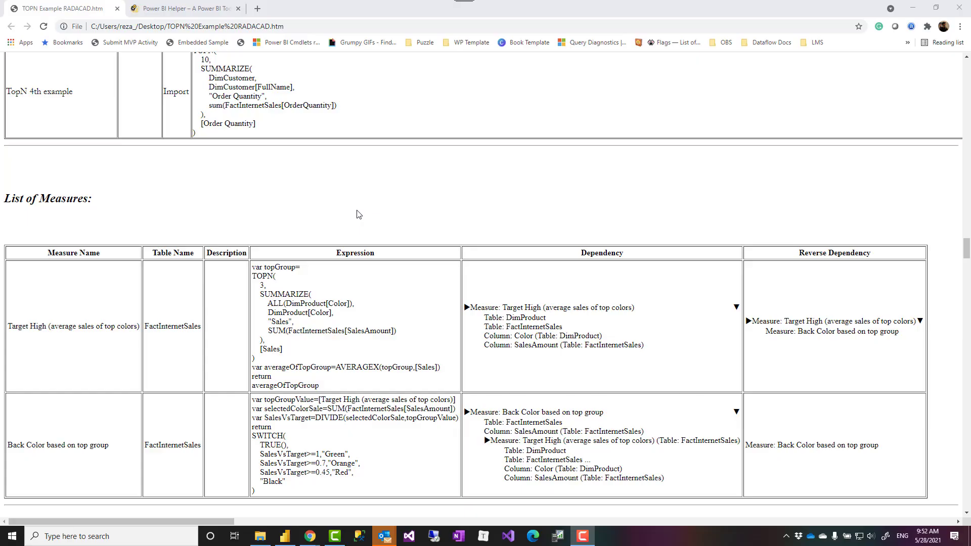
pyautogui.scroll(-5, 362, 242)
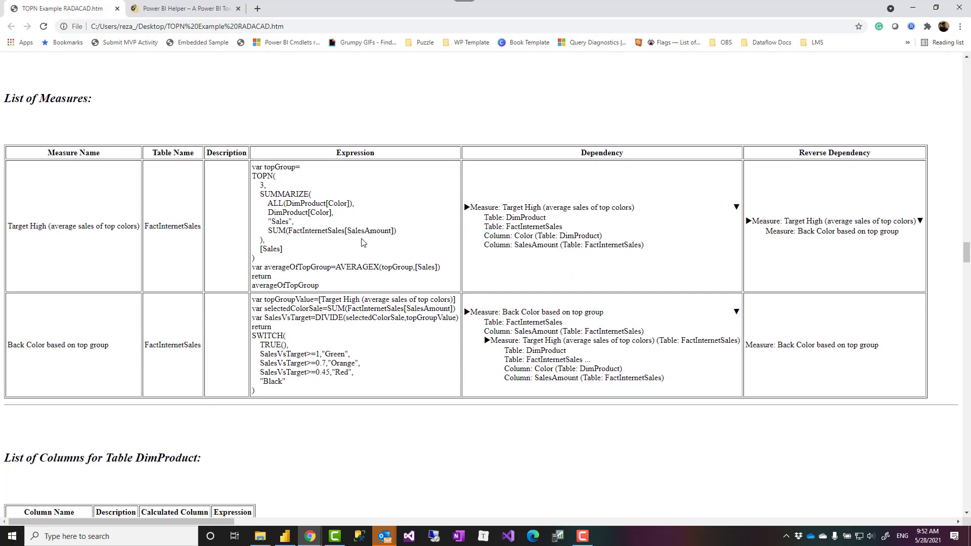
pyautogui.scroll(5, 362, 242)
pyautogui.scroll(-1, 362, 242)
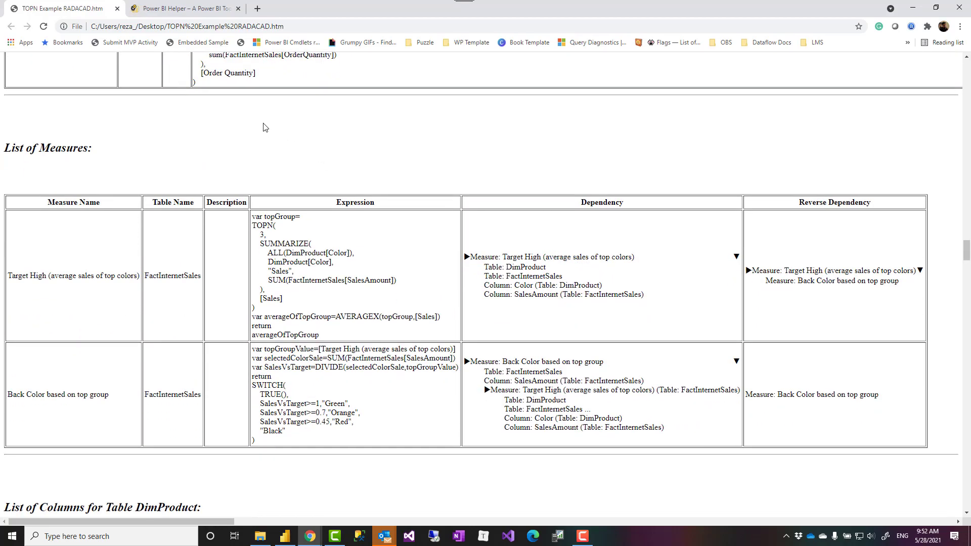
pyautogui.click(176, 12)
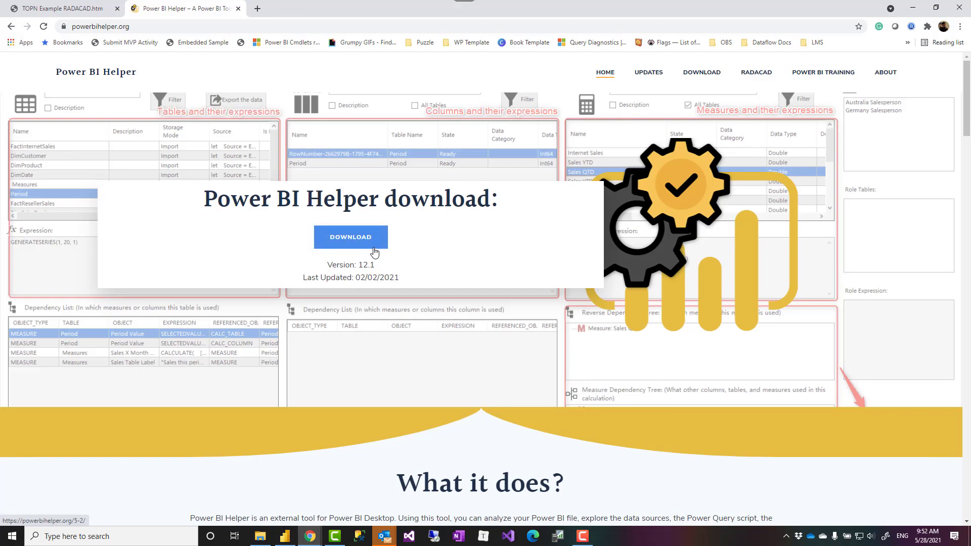
pyautogui.scroll(-4, 367, 245)
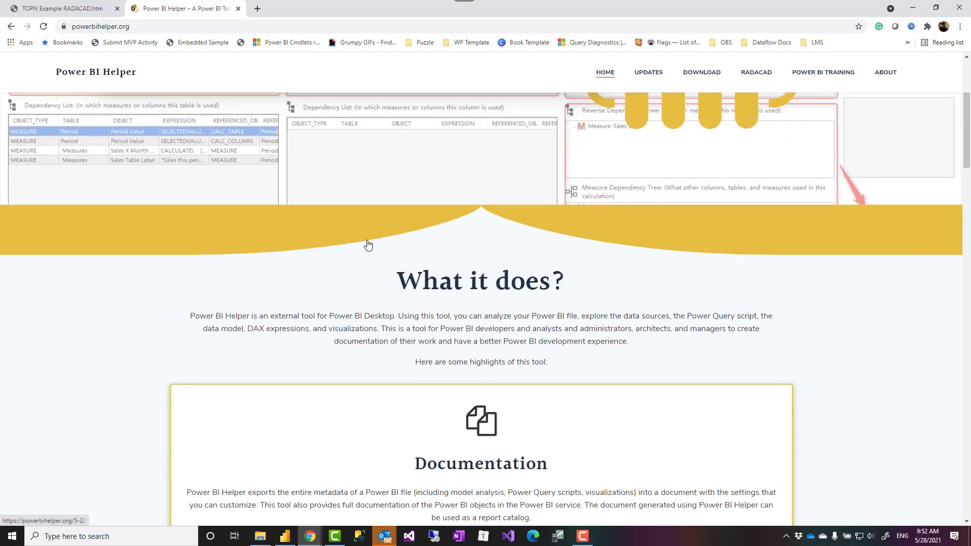
pyautogui.scroll(4, 367, 245)
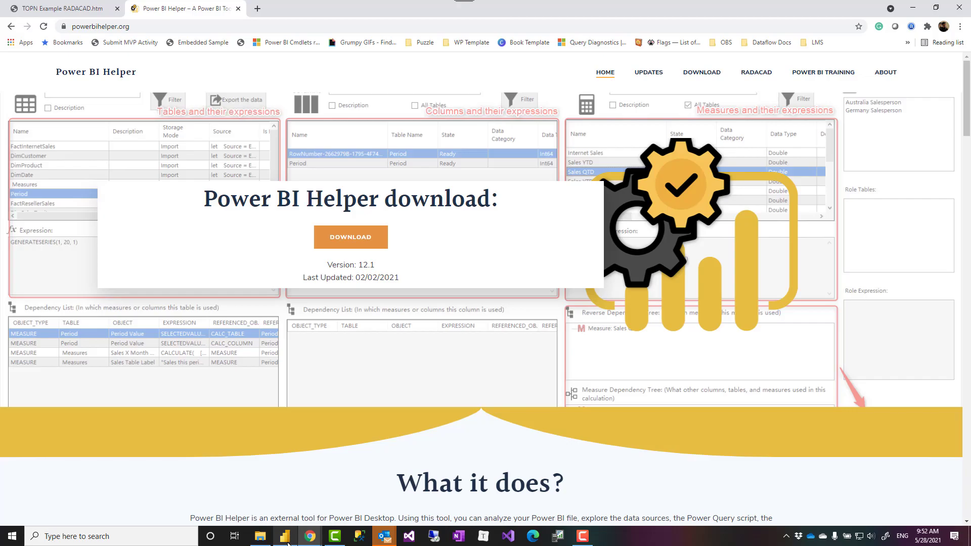
# Return to Power BI Desktop's Report view and start Power BI Helper from External Tools.
pyautogui.moveTo(285, 535)
pyautogui.click(280, 501)
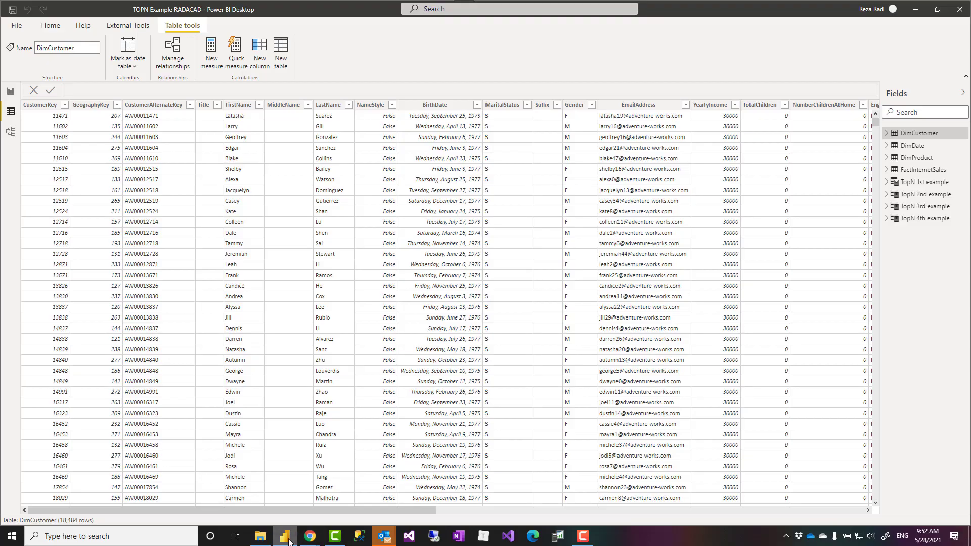
pyautogui.click(11, 92)
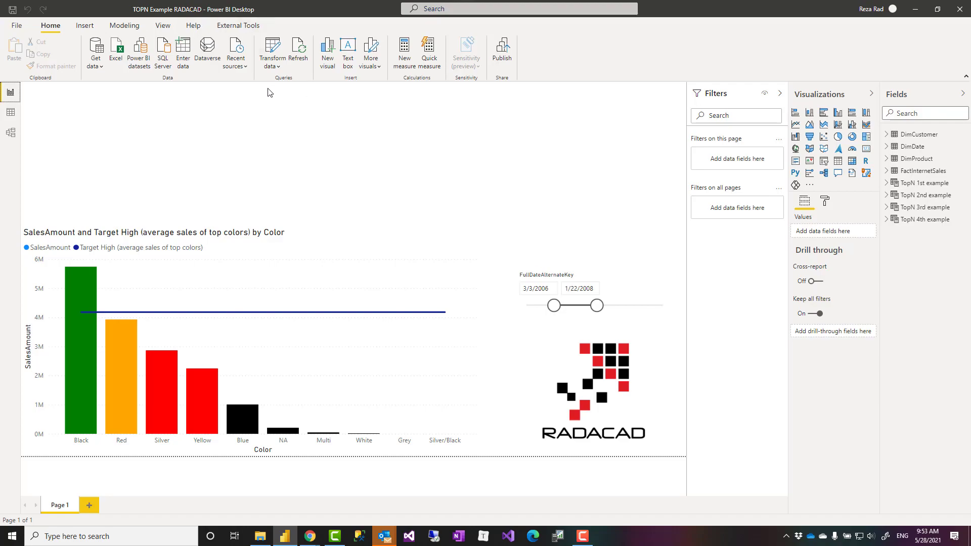
pyautogui.click(242, 28)
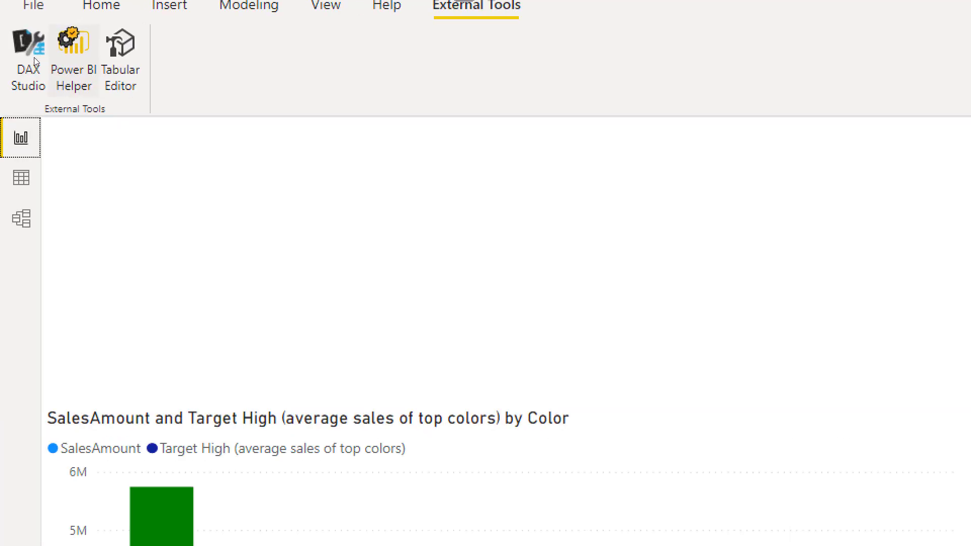
pyautogui.moveTo(24, 32); pyautogui.dragTo(49, 75)
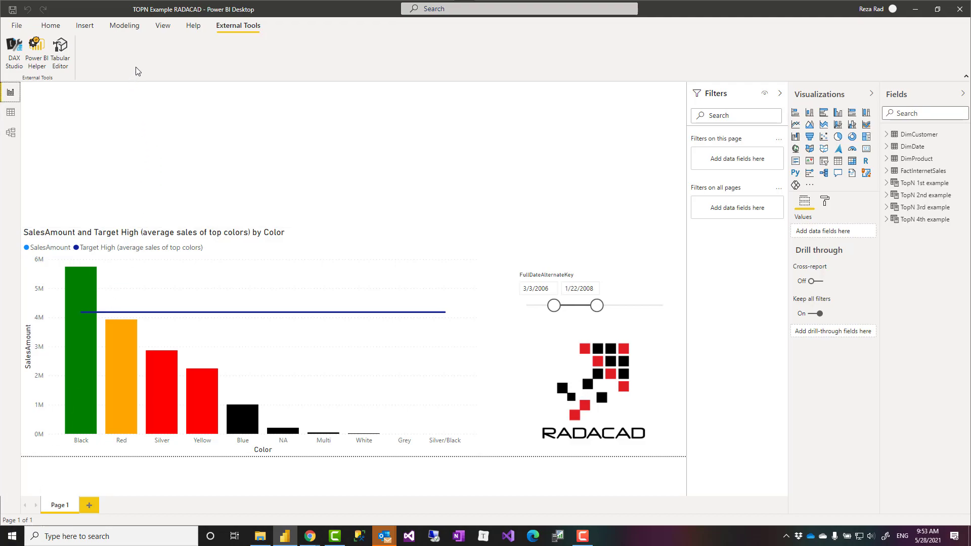
pyautogui.click(34, 53)
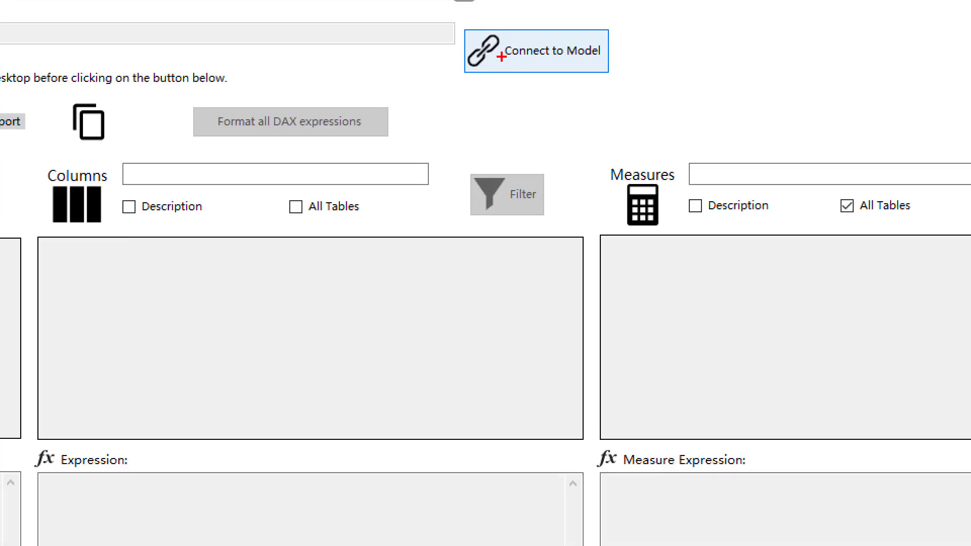
# Connect Power BI Helper to the open TOPN Example RADACAD model.
pyautogui.moveTo(497, 46); pyautogui.dragTo(581, 82)
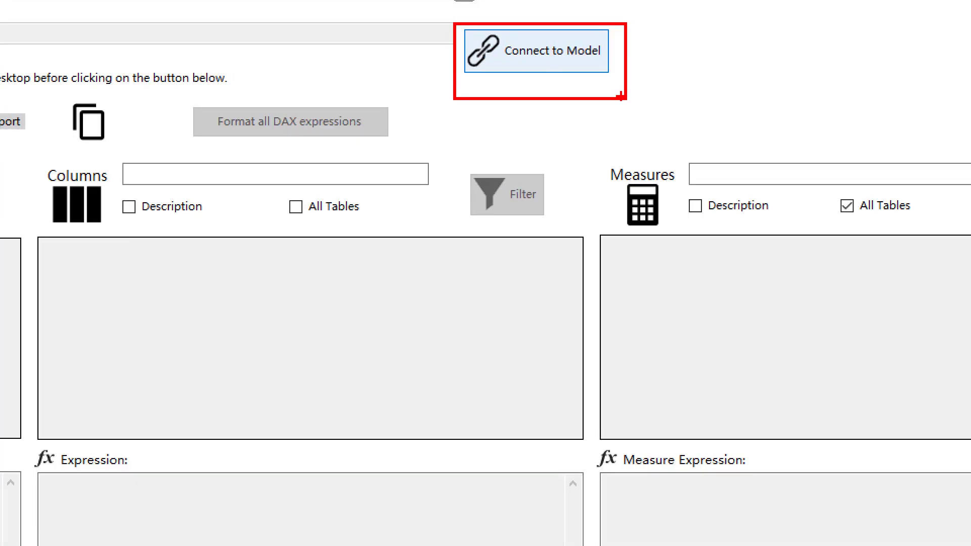
pyautogui.click(526, 64)
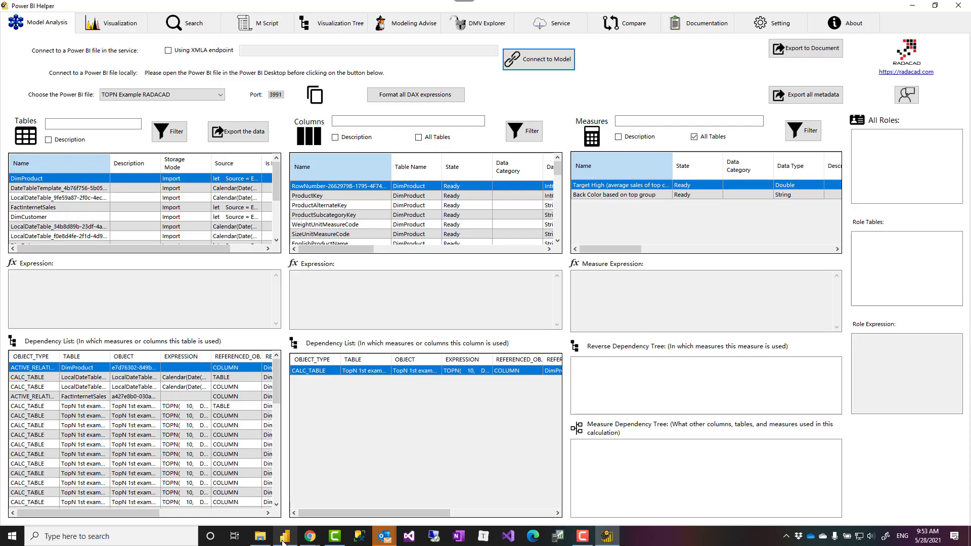
pyautogui.moveTo(283, 540)
pyautogui.click(221, 97)
pyautogui.click(221, 98)
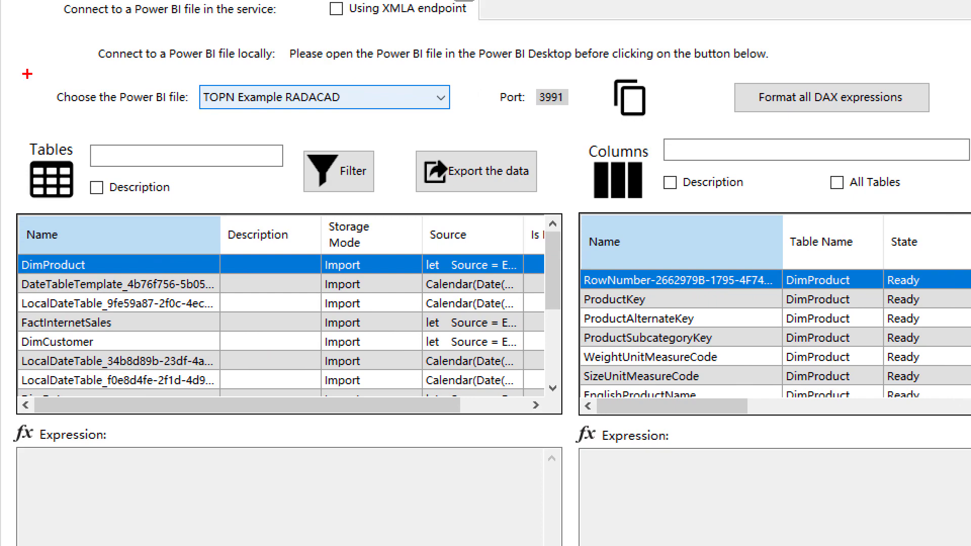
pyautogui.moveTo(27, 73); pyautogui.dragTo(472, 124)
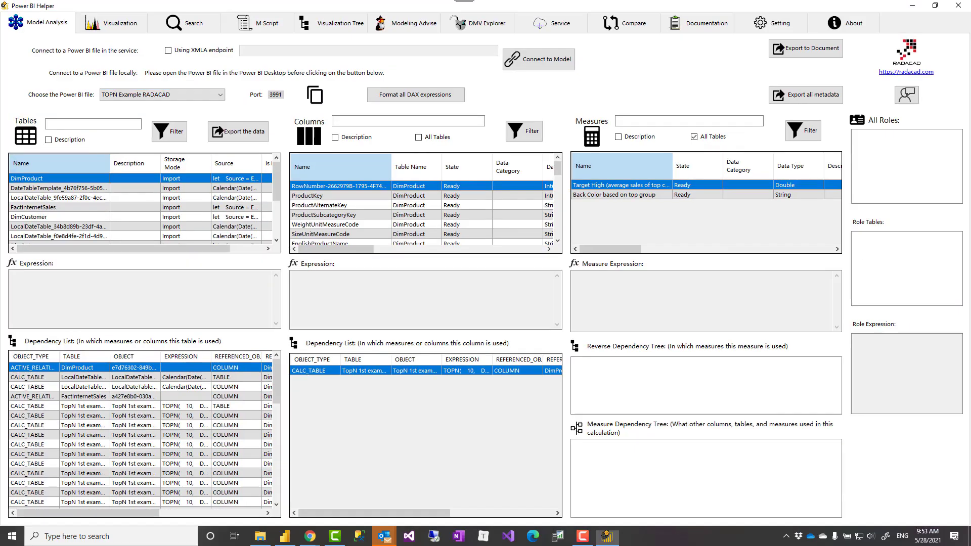
pyautogui.click(440, 100)
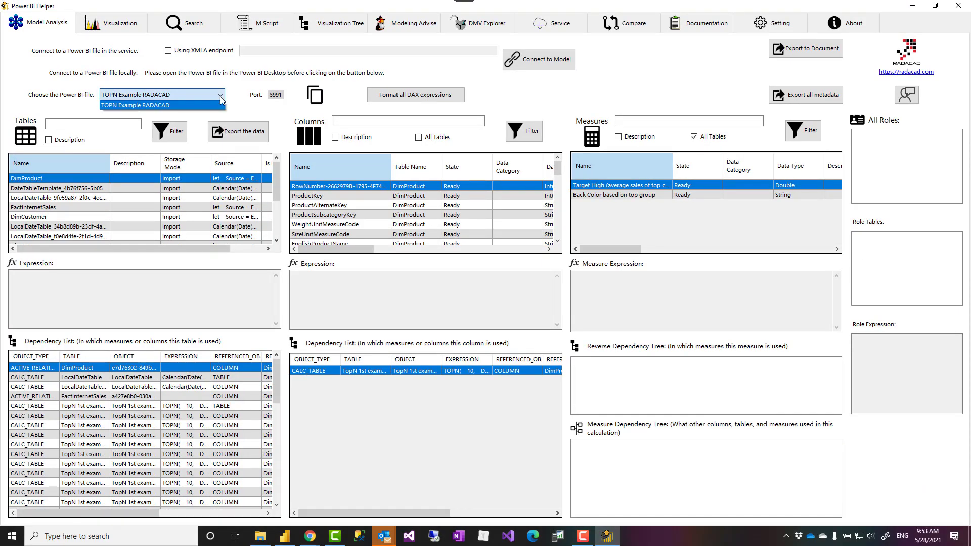
pyautogui.click(220, 96)
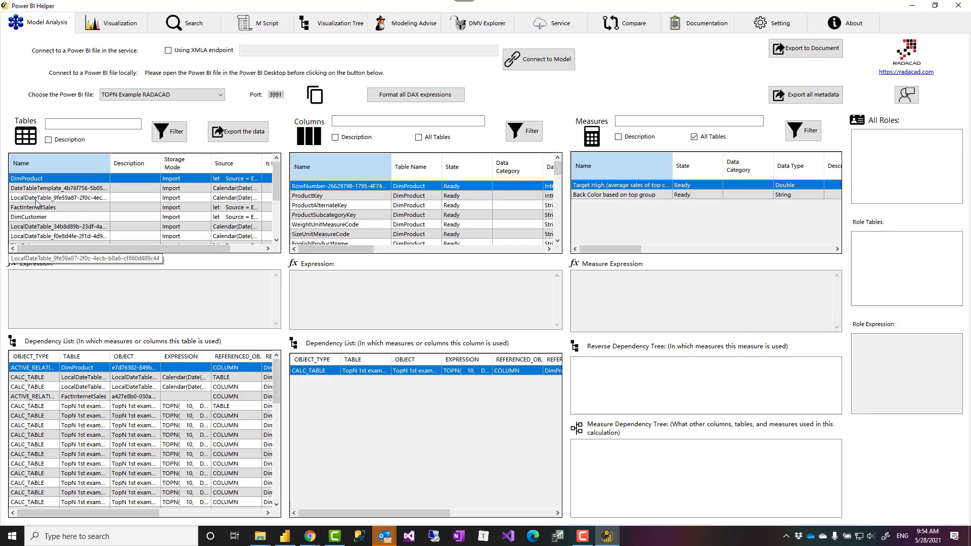
# Inspect a local date table, TopN 1st example, and the Back Color and Target High measures.
pyautogui.scroll(-1, 37, 202)
pyautogui.click(36, 226)
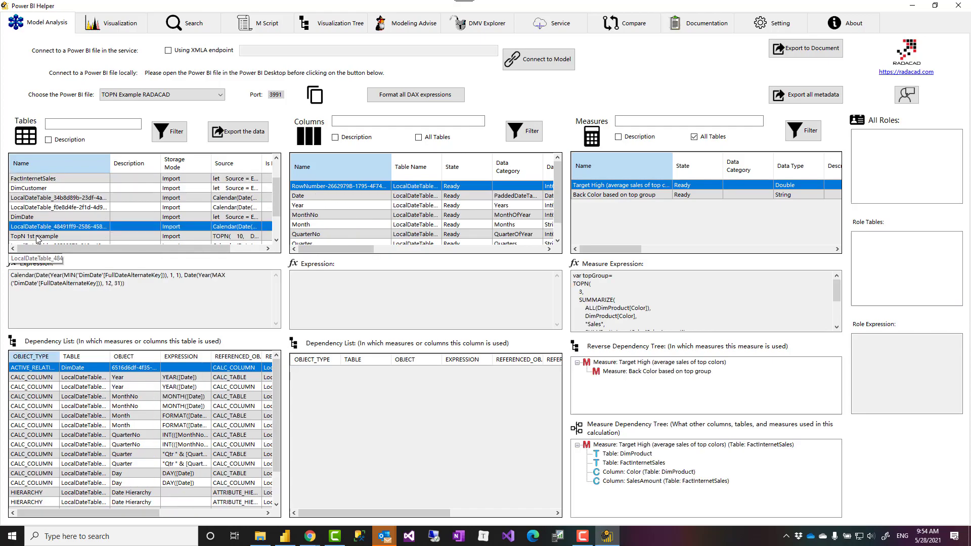
pyautogui.click(36, 236)
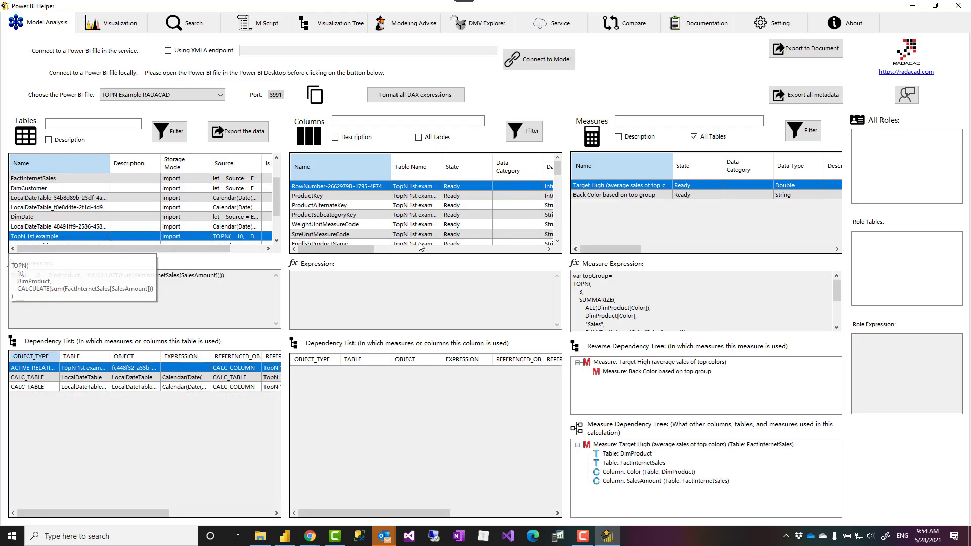
pyautogui.click(602, 195)
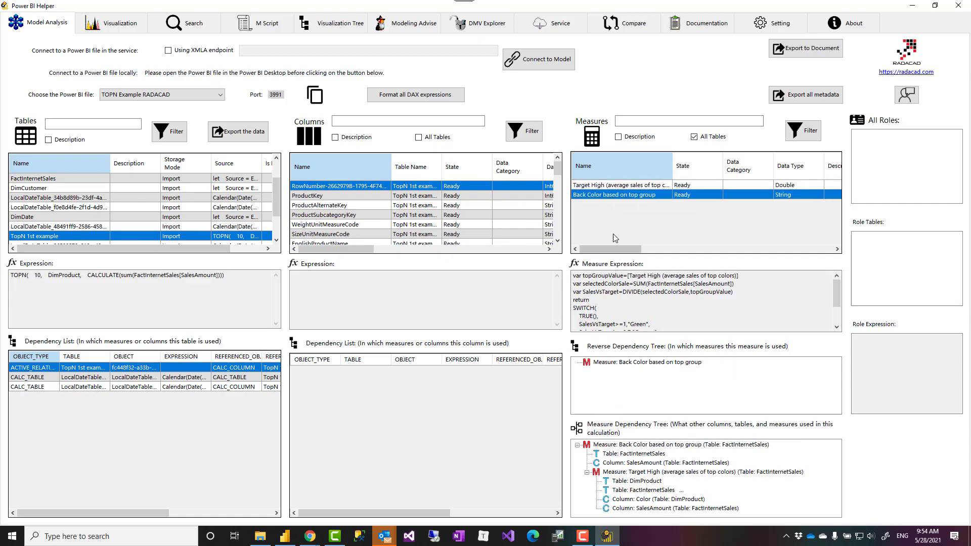
pyautogui.click(601, 187)
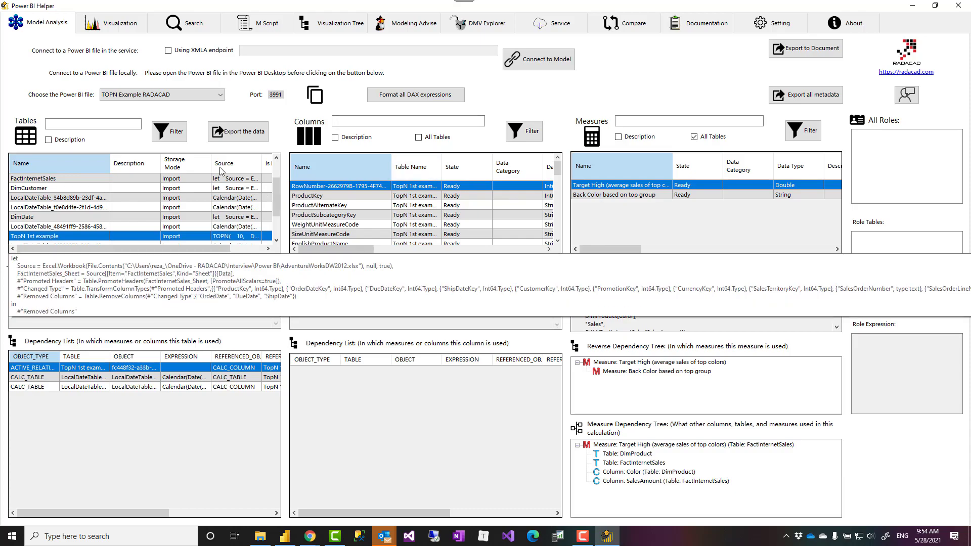
# Look at the report pages and visuals analysis, then switch to the Documentation page.
pyautogui.click(104, 28)
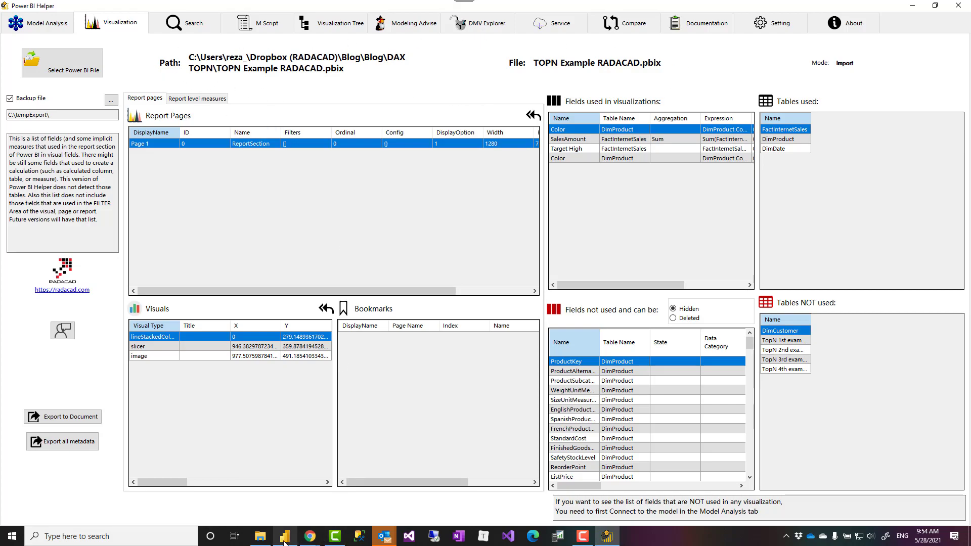
pyautogui.moveTo(284, 541)
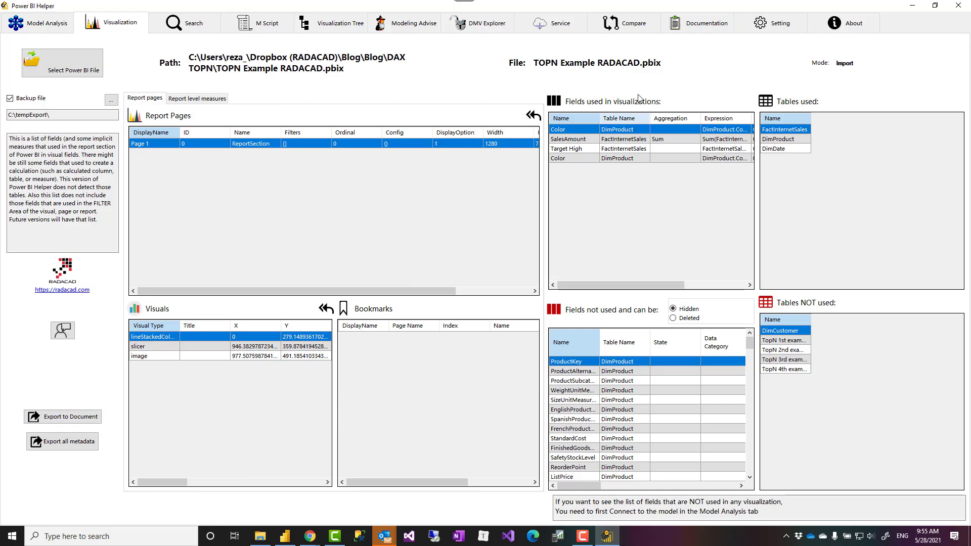
pyautogui.click(695, 26)
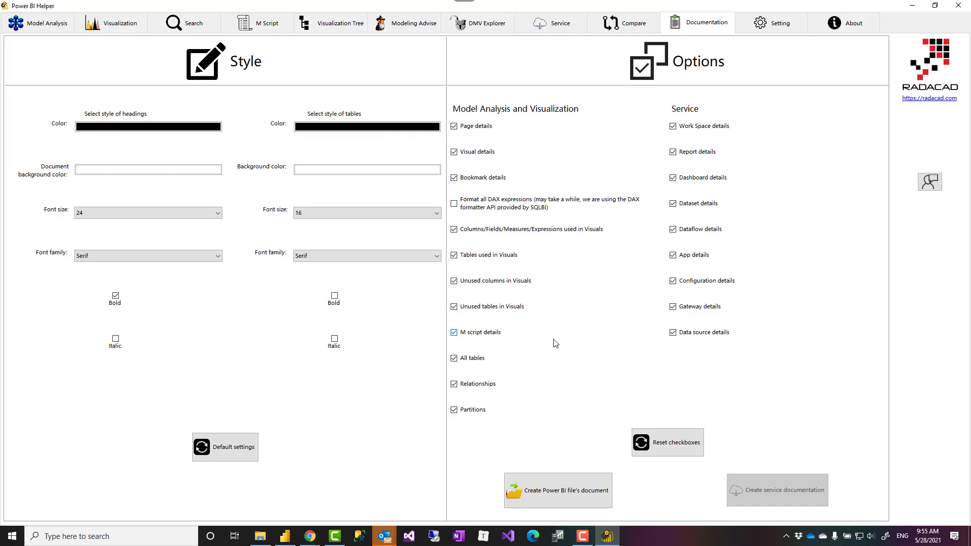
# Save the documentation to the Desktop as TOPN Example RADACAD.htm, replacing the earlier file.
pyautogui.click(548, 495)
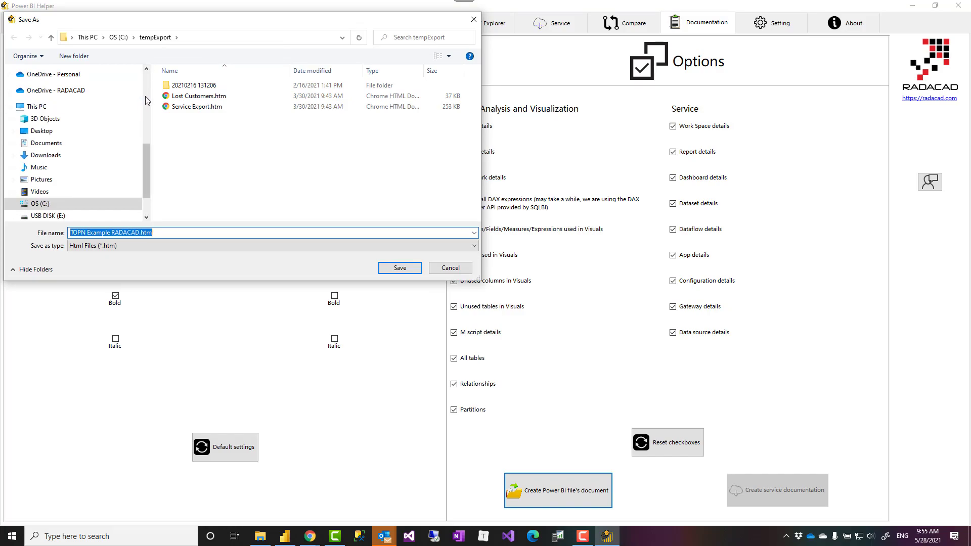
pyautogui.scroll(5, 145, 96)
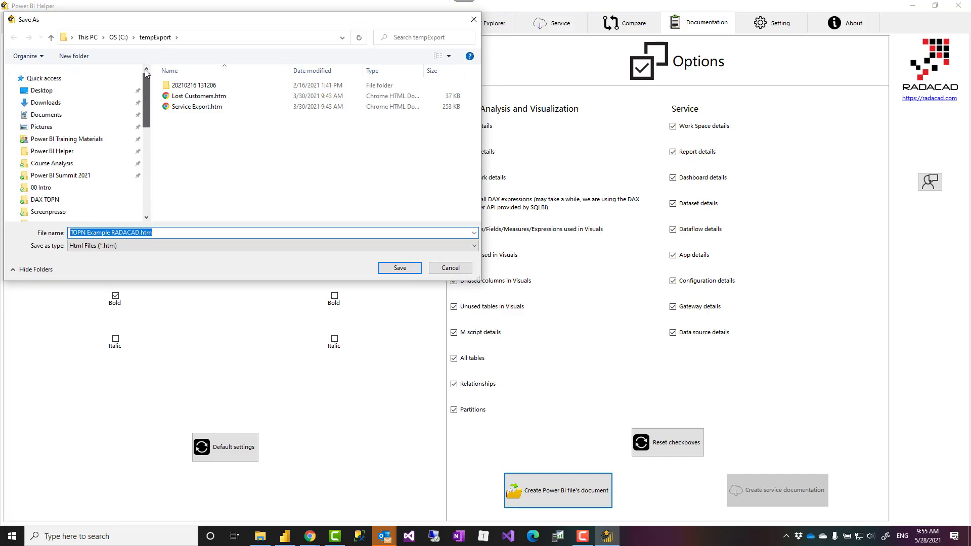
pyautogui.click(43, 93)
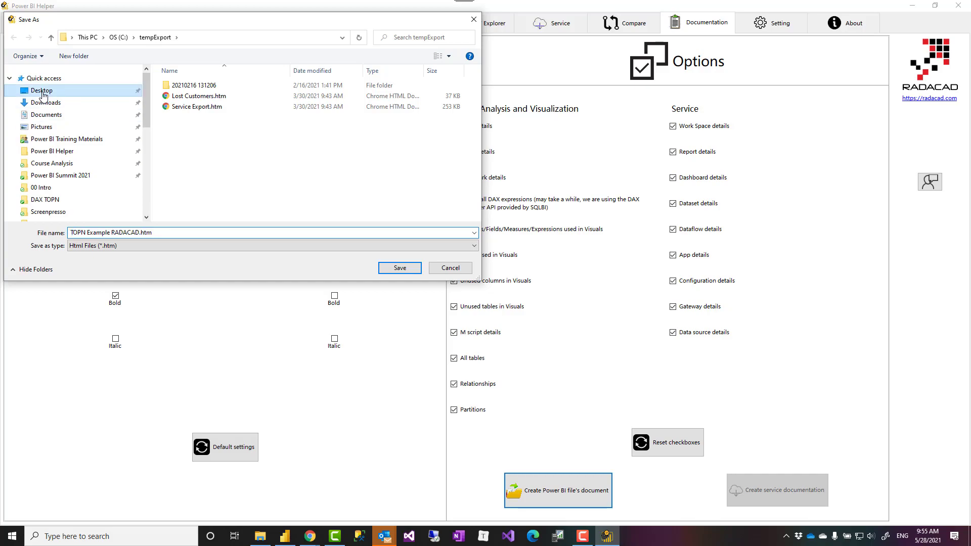
pyautogui.click(393, 271)
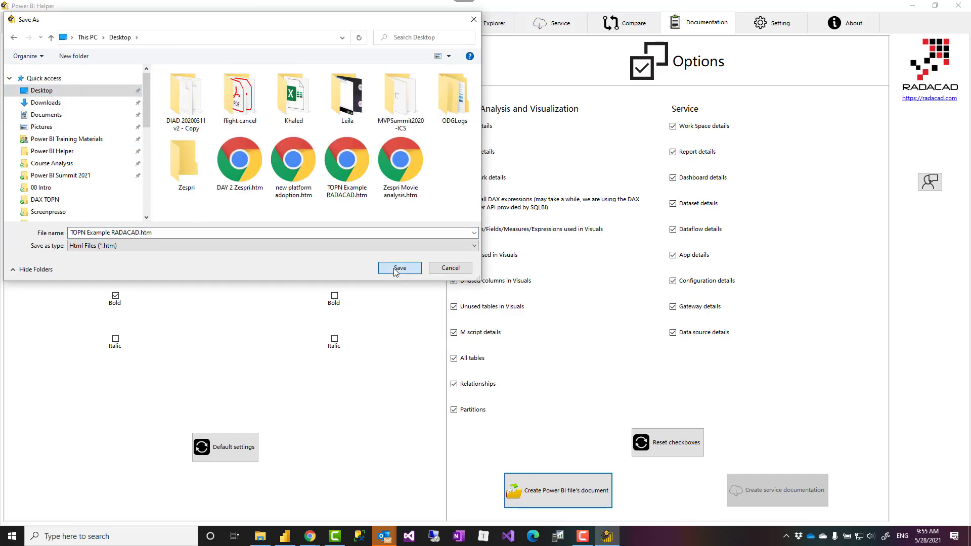
pyautogui.click(509, 268)
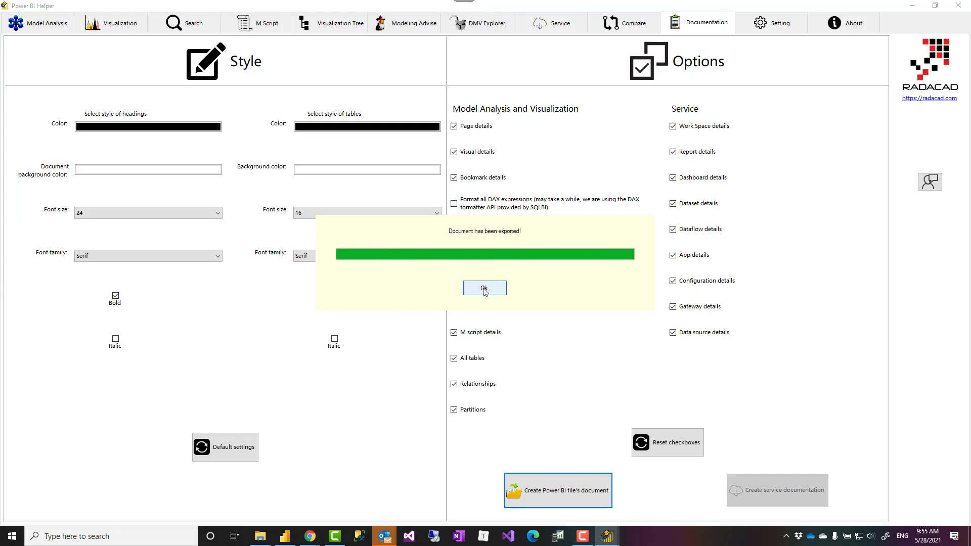
pyautogui.click(483, 289)
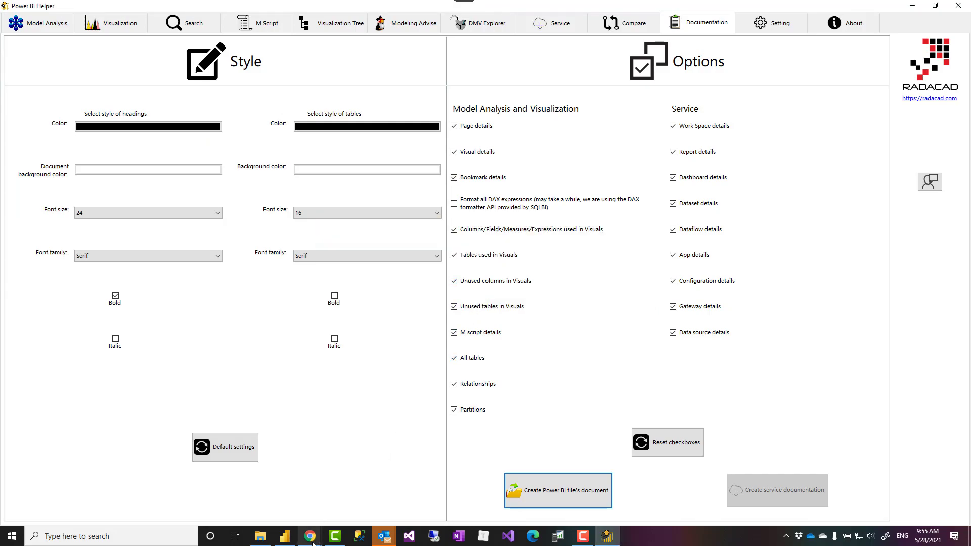
# Show the regenerated TOPN Example RADACAD.htm tab in Chrome.
pyautogui.moveTo(312, 543)
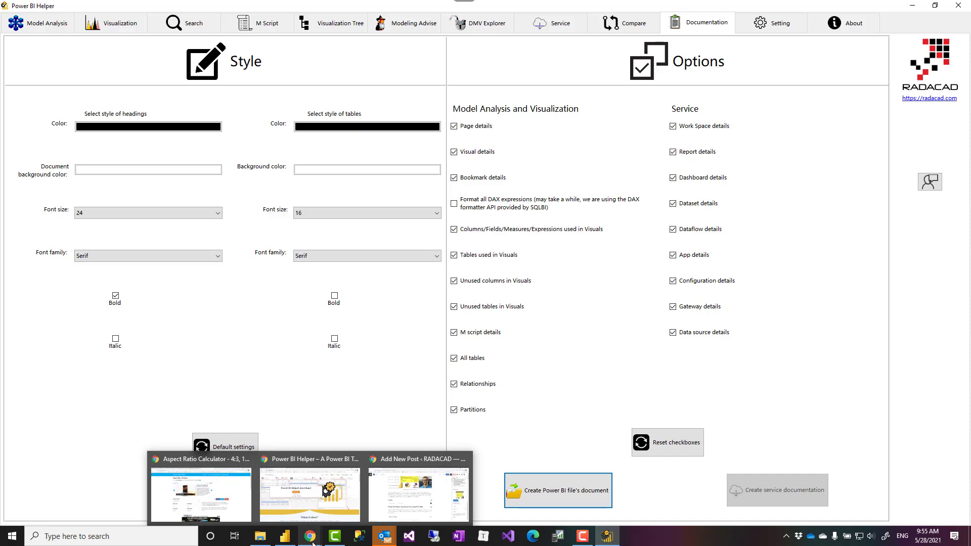
pyautogui.click(310, 498)
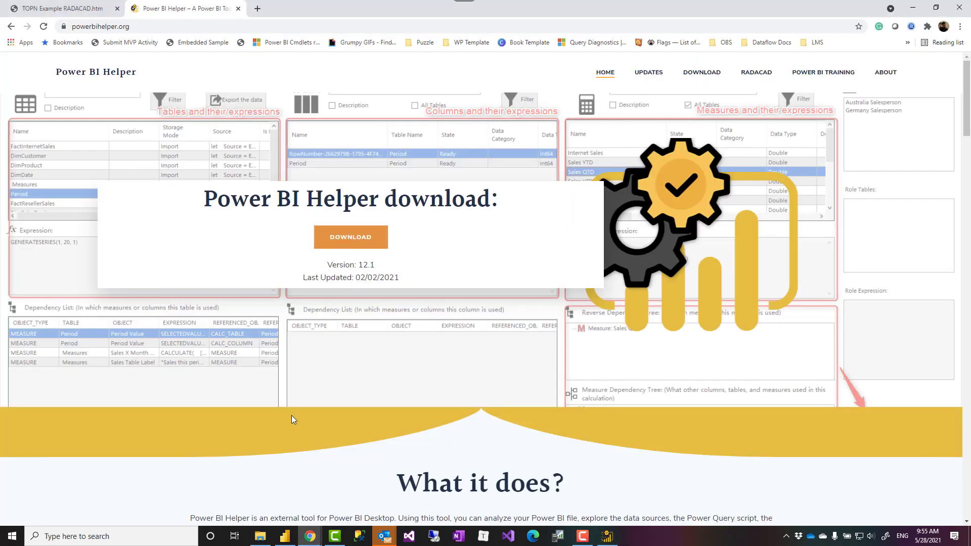
pyautogui.click(74, 10)
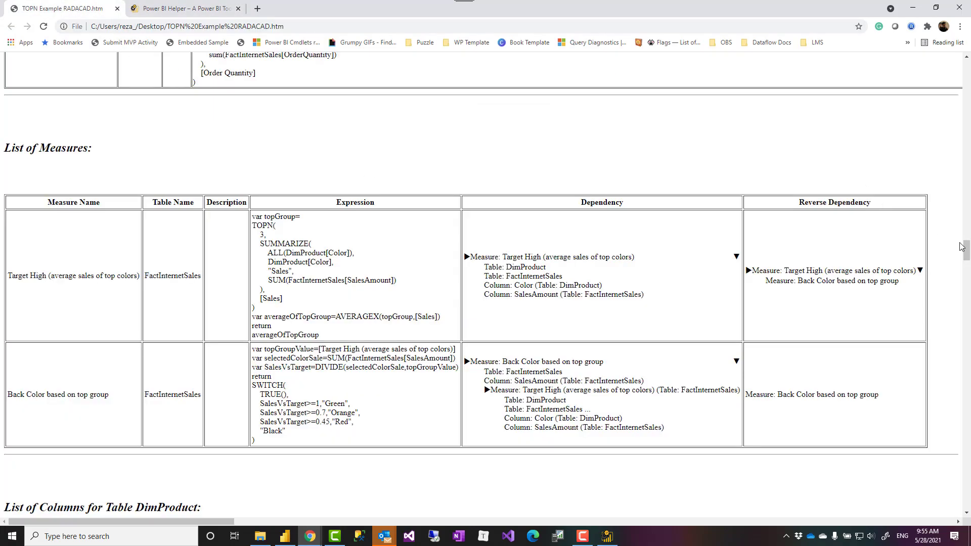
pyautogui.moveTo(965, 250); pyautogui.dragTo(966, 71)
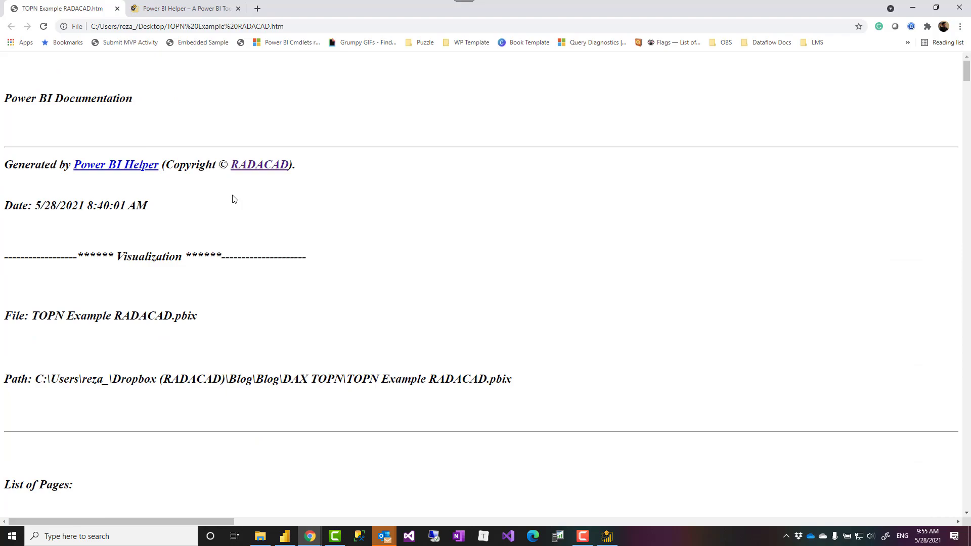
# Scroll down to the unused columns and tables not used in visuals, including DimCustomer.
pyautogui.scroll(-1, 228, 184)
pyautogui.scroll(1, 227, 184)
pyautogui.scroll(-5, 437, 334)
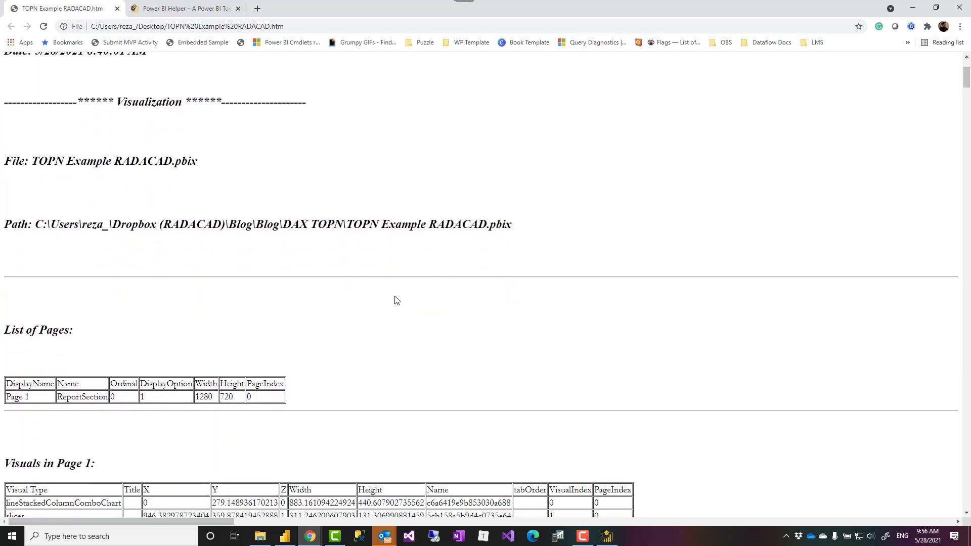
pyautogui.scroll(-2, 389, 292)
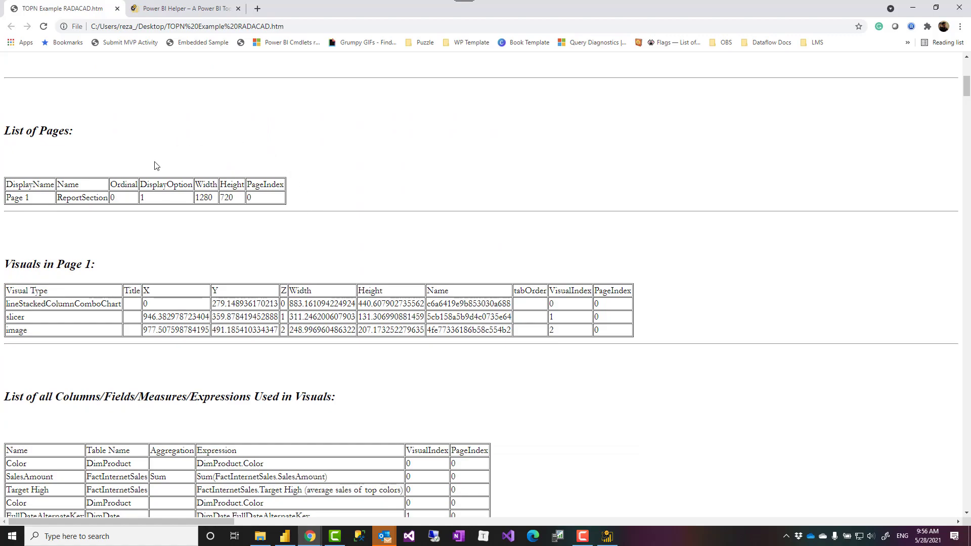
pyautogui.scroll(-2, 354, 233)
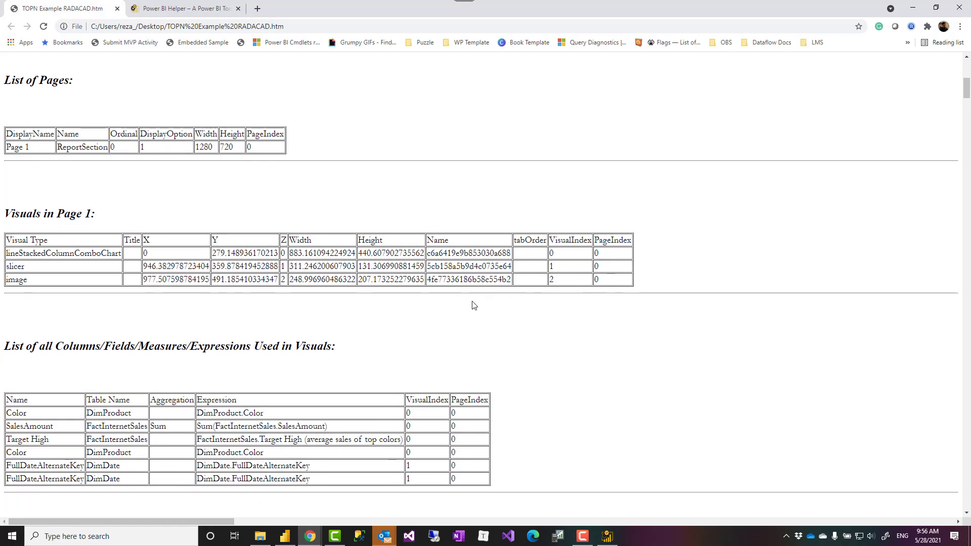
pyautogui.scroll(-1, 475, 303)
pyautogui.scroll(-1, 485, 312)
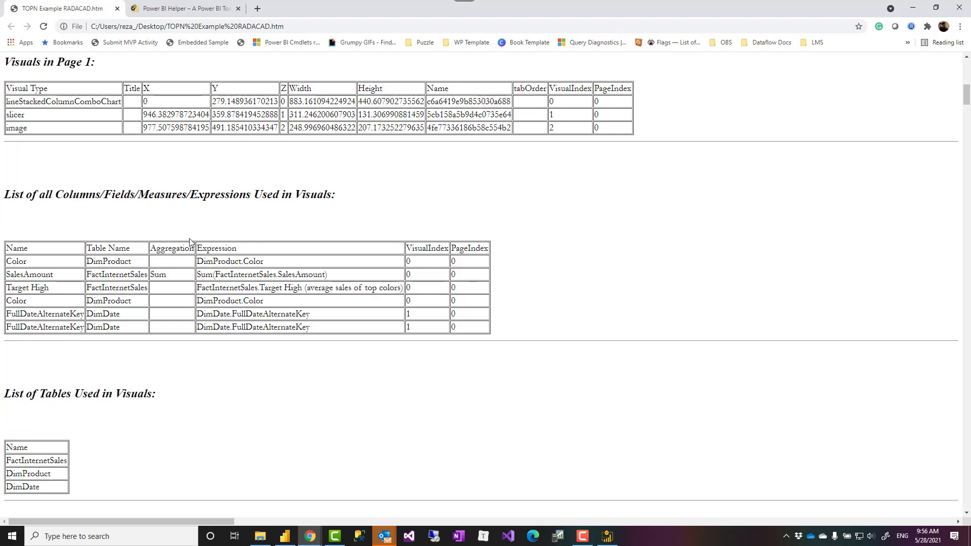
pyautogui.scroll(-4, 296, 344)
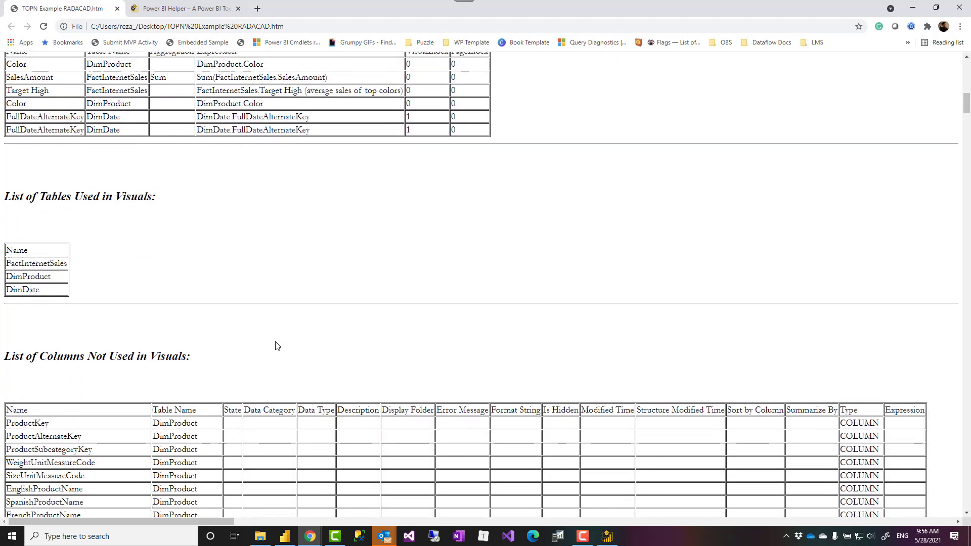
pyautogui.scroll(-4, 156, 277)
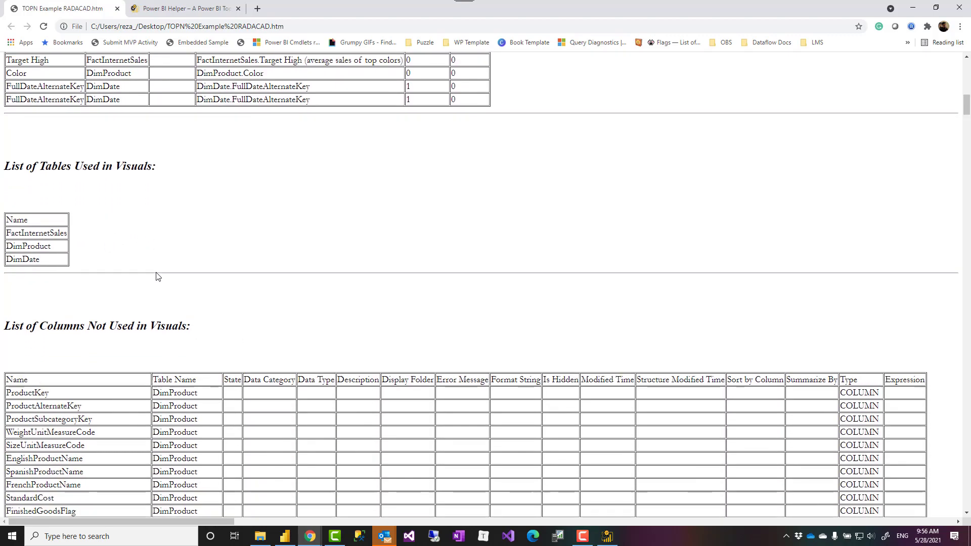
pyautogui.scroll(-2, 247, 271)
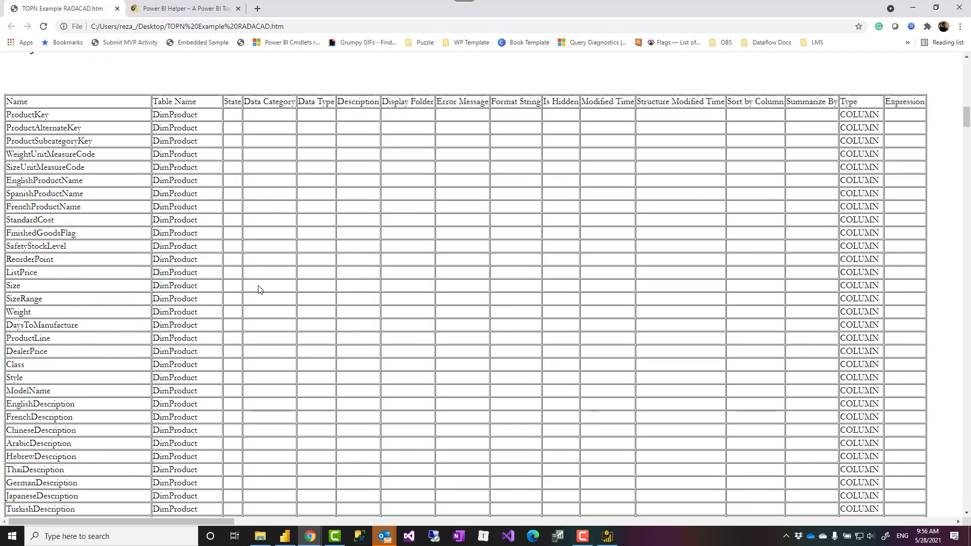
pyautogui.scroll(2, 219, 251)
pyautogui.scroll(-9, 283, 297)
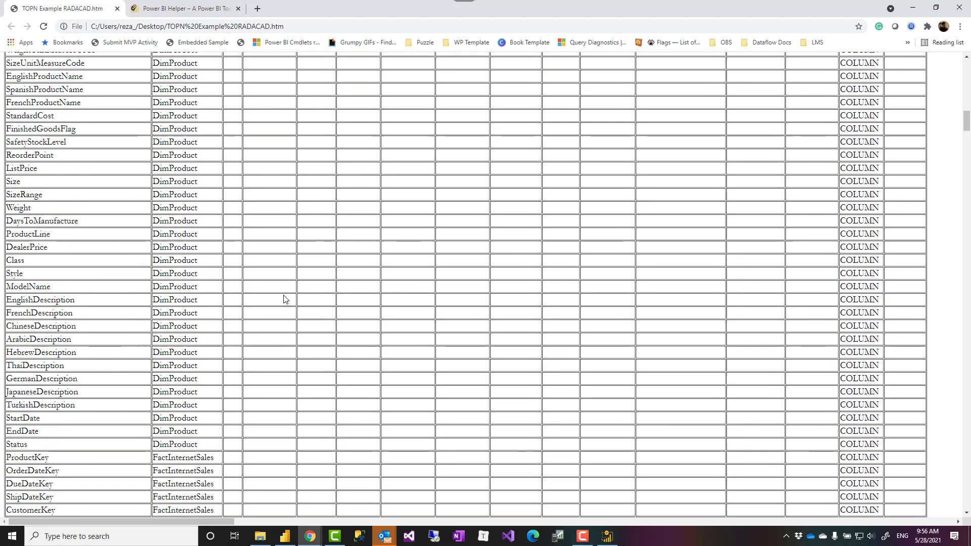
pyautogui.scroll(-20, 284, 299)
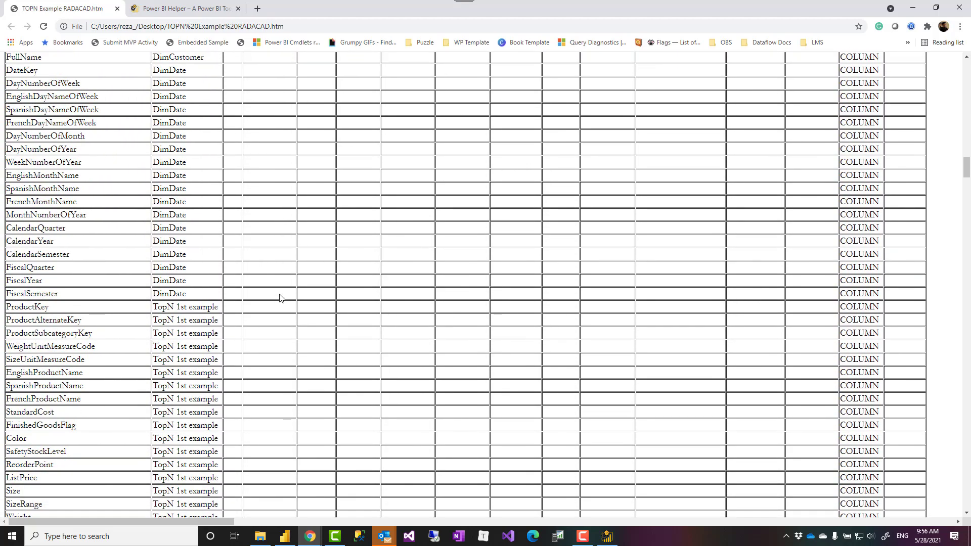
pyautogui.scroll(-3, 280, 298)
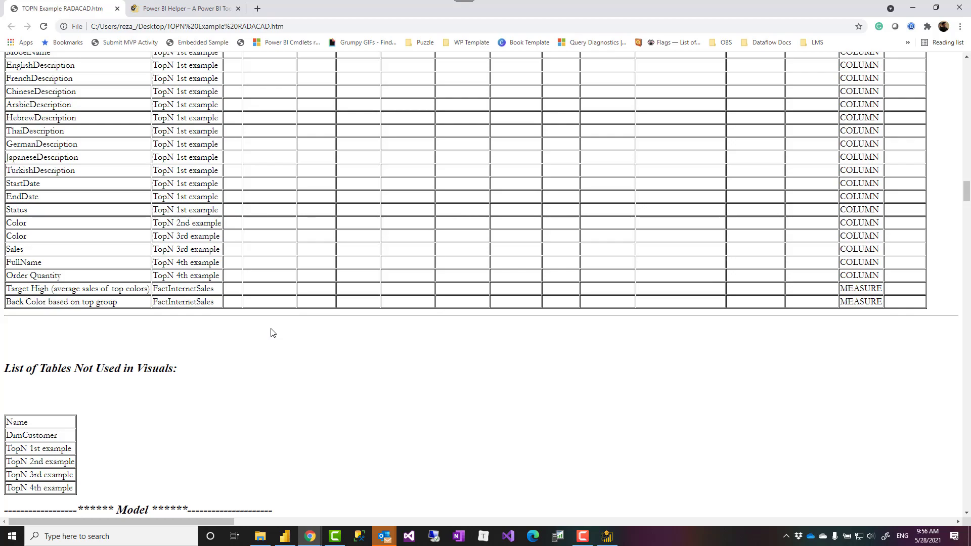
# Read each table's Import mode and M source query, scrolling sideways for long lines.
pyautogui.scroll(-4, 271, 333)
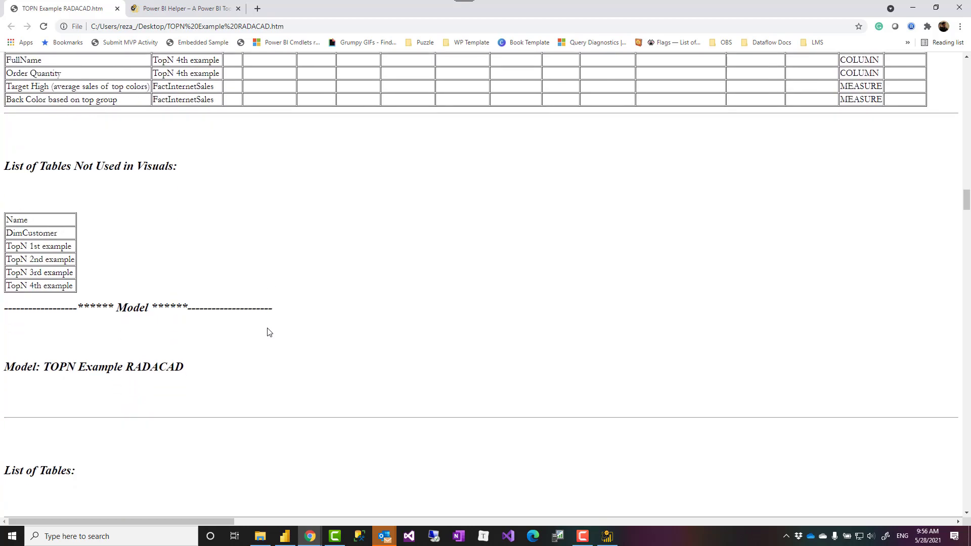
pyautogui.scroll(-3, 243, 298)
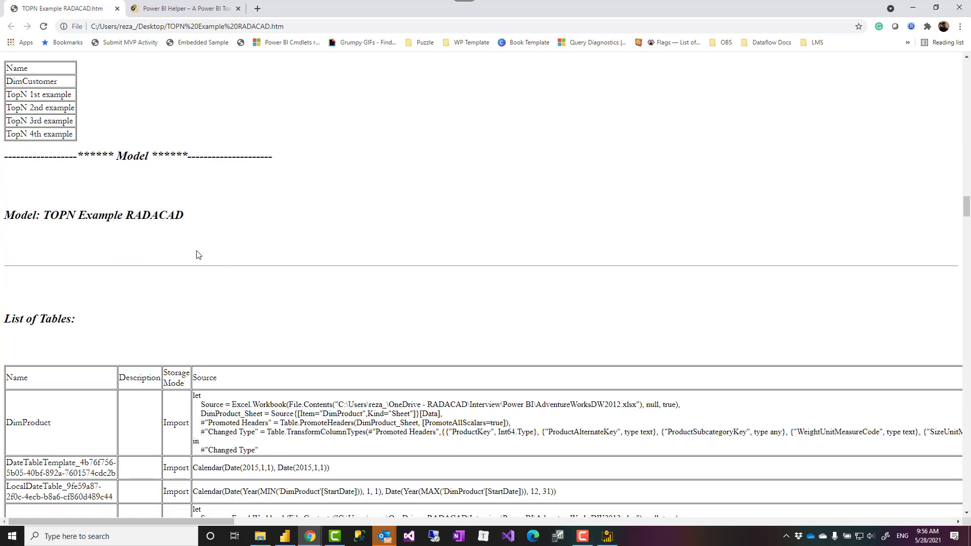
pyautogui.scroll(-4, 197, 255)
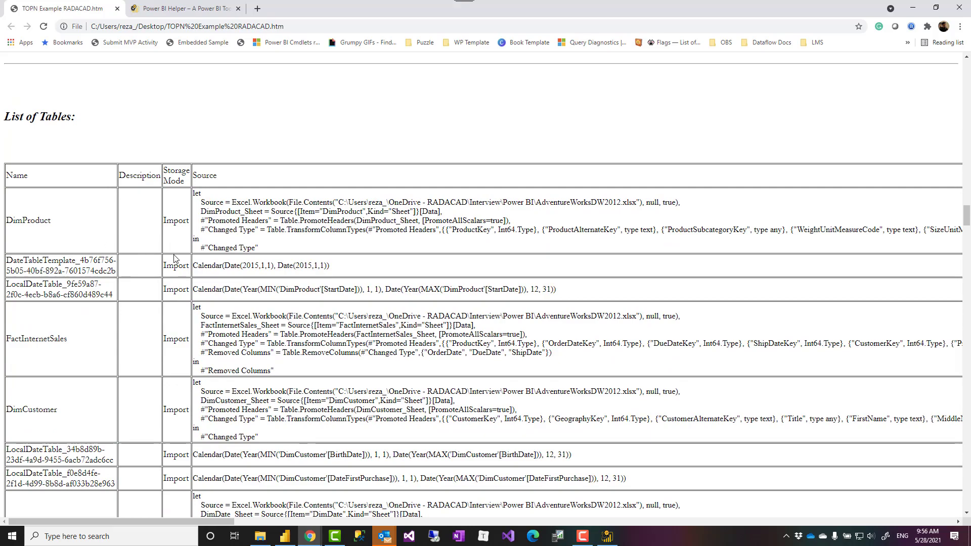
pyautogui.scroll(-2, 171, 246)
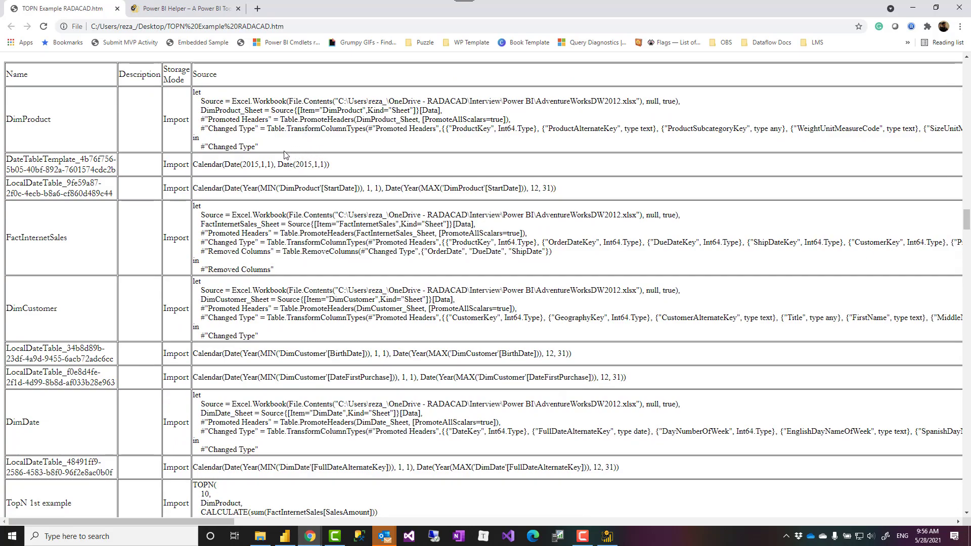
pyautogui.scroll(-3, 162, 191)
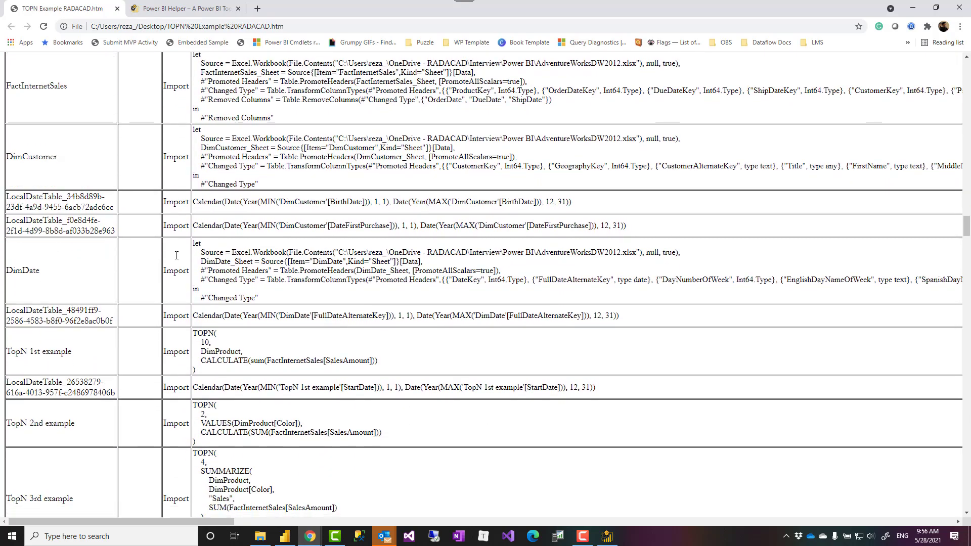
pyautogui.moveTo(157, 518); pyautogui.dragTo(49, 535)
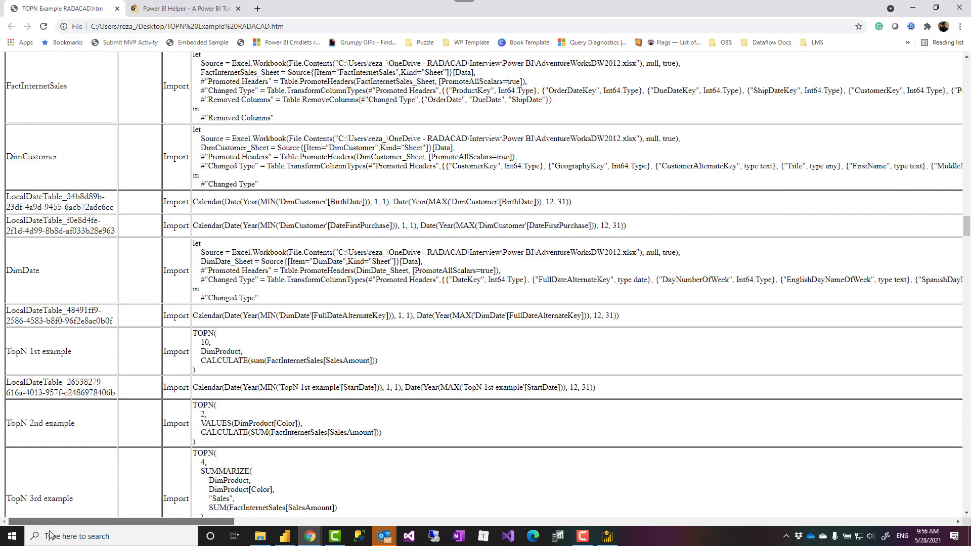
pyautogui.scroll(-8, 177, 354)
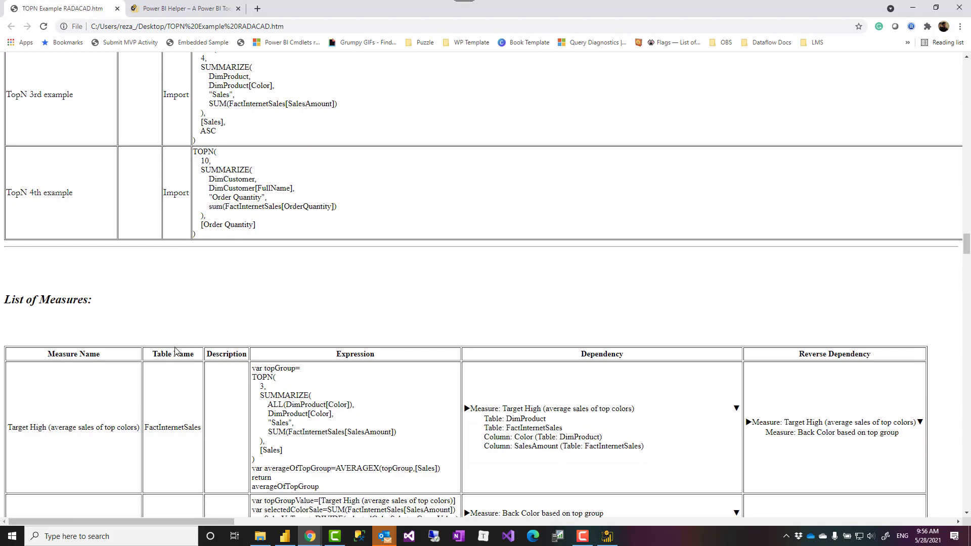
# Read measure expressions and dependencies down to Back Color's nested Target High dependencies.
pyautogui.scroll(-3, 174, 350)
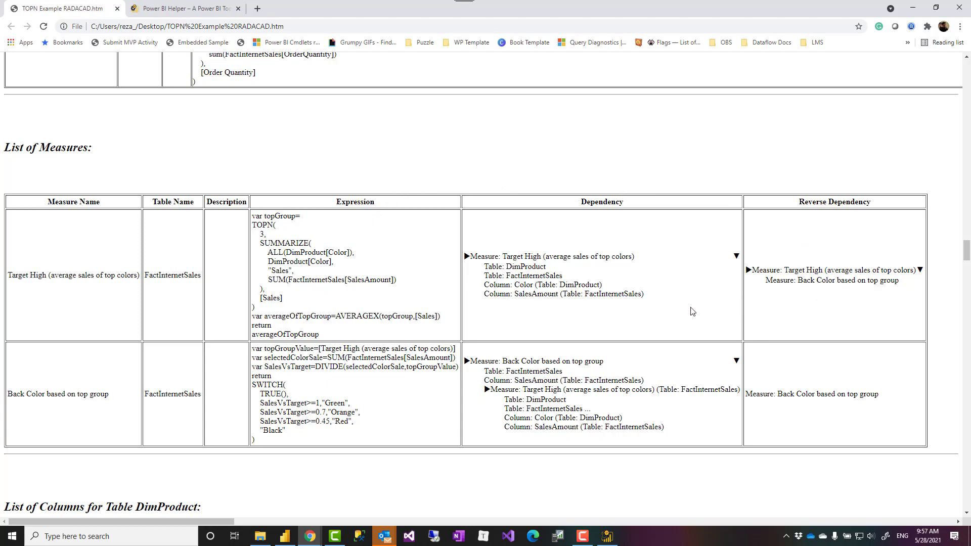
pyautogui.scroll(-1, 360, 298)
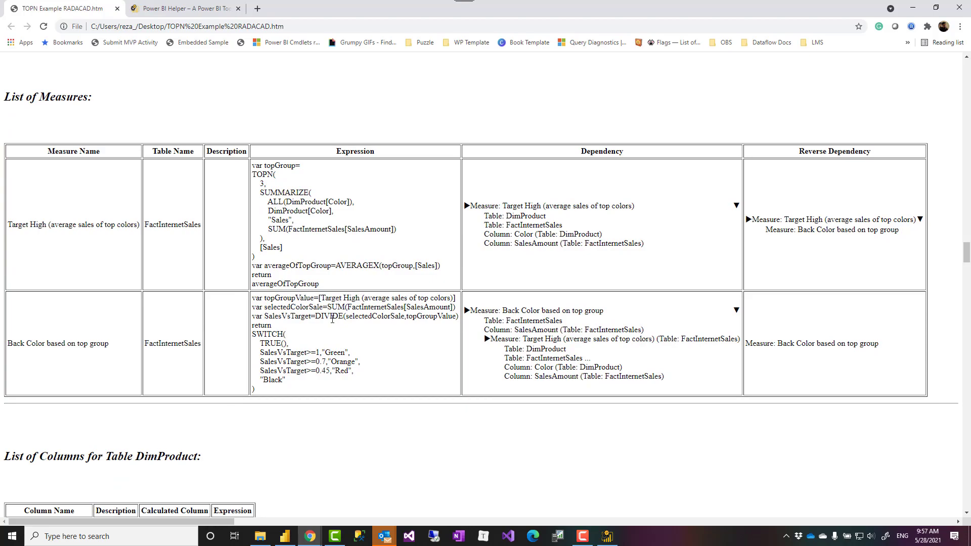
pyautogui.scroll(-5, 332, 318)
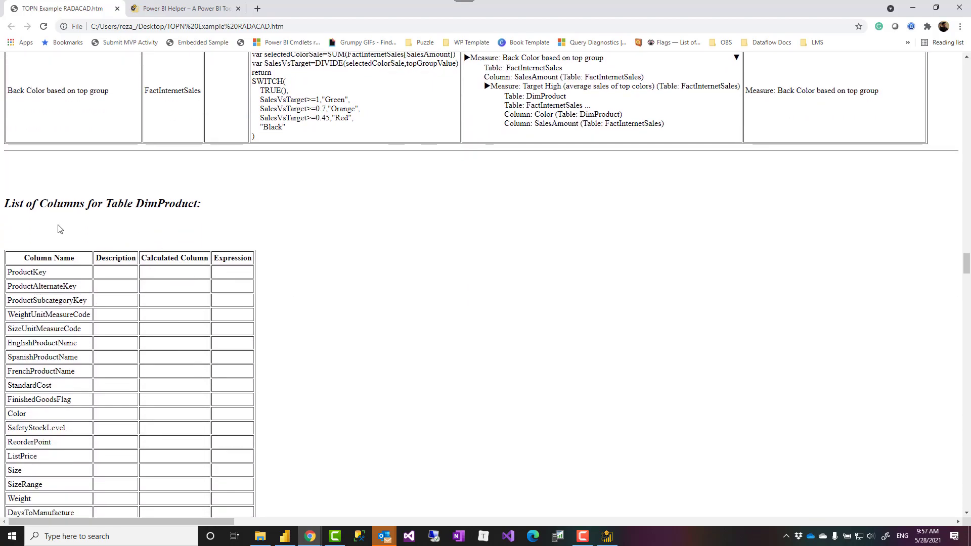
# Scroll through each table's column list to TopN 4th example, the empty List of Roles and Relationships.
pyautogui.scroll(-2, 56, 253)
pyautogui.scroll(-3, 101, 212)
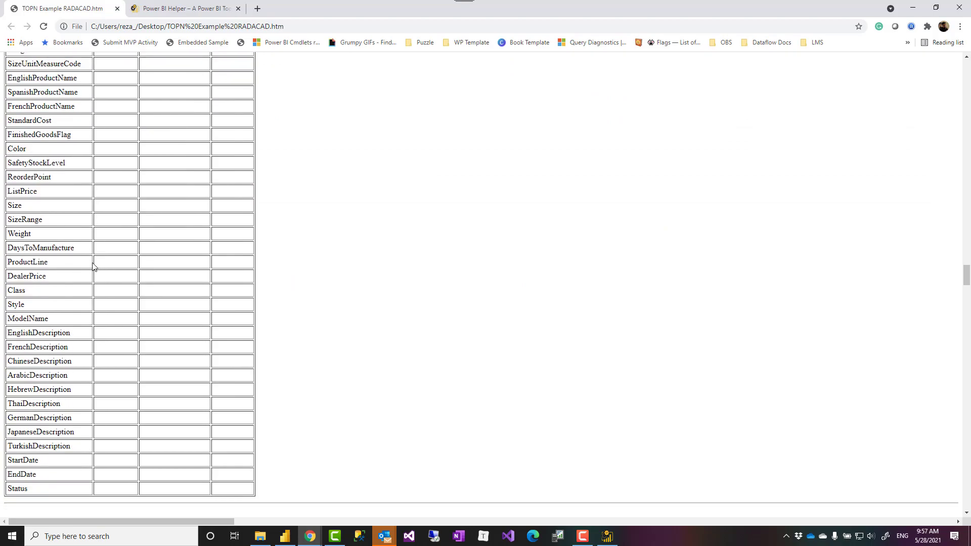
pyautogui.scroll(-2, 106, 257)
pyautogui.scroll(5, 118, 237)
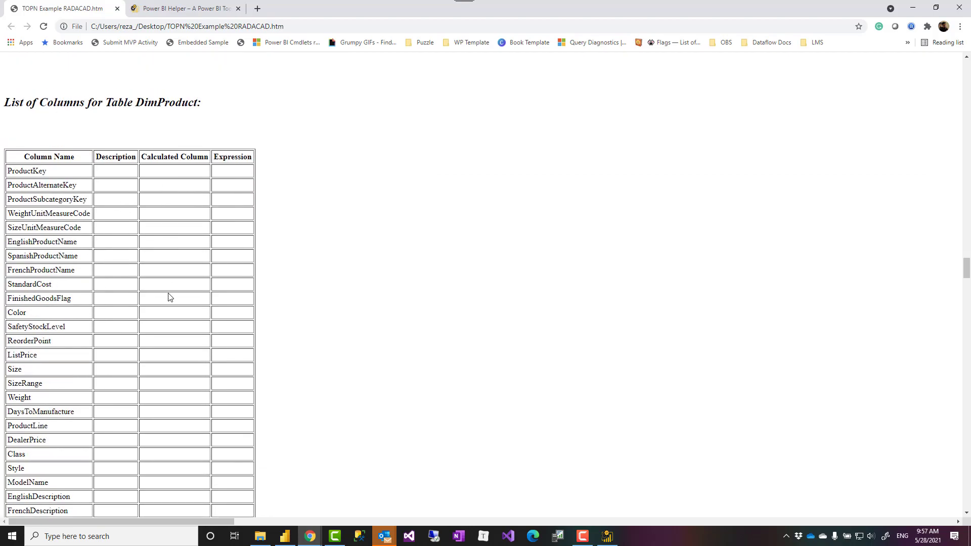
pyautogui.scroll(-1, 168, 263)
pyautogui.scroll(-7, 158, 234)
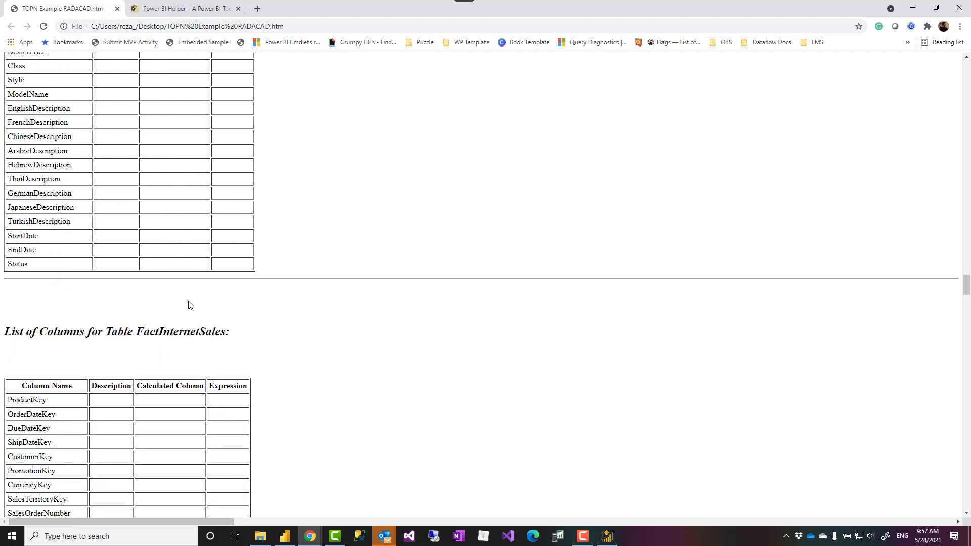
pyautogui.scroll(-20, 189, 305)
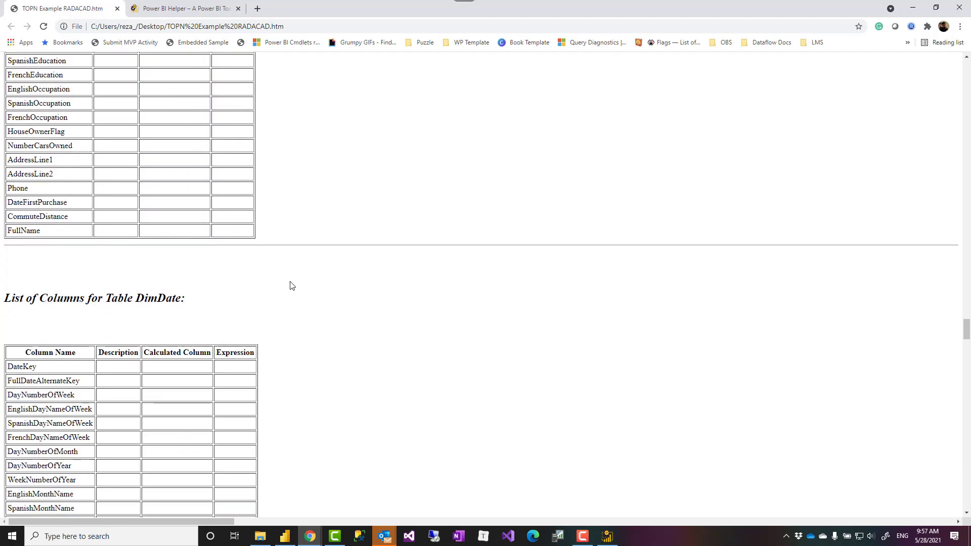
pyautogui.scroll(-20, 292, 284)
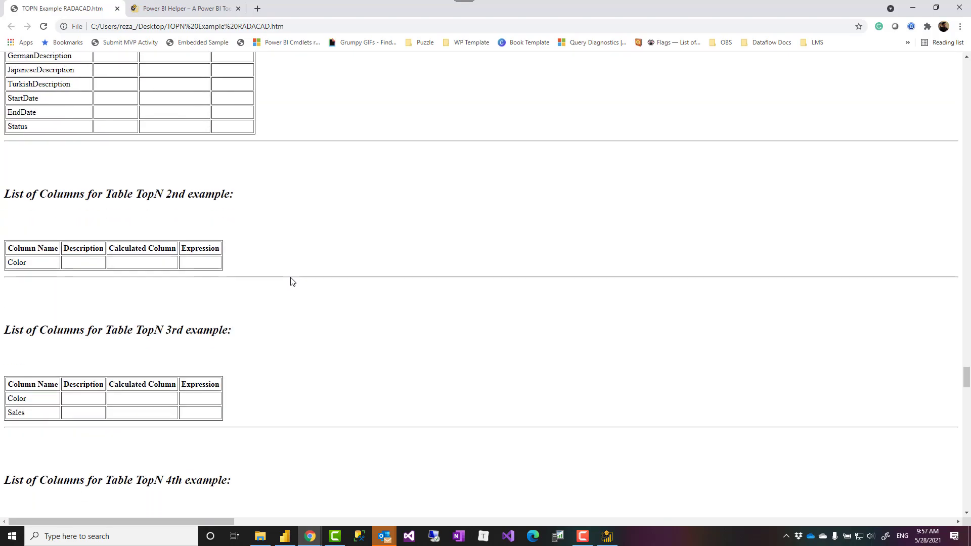
pyautogui.scroll(-6, 264, 221)
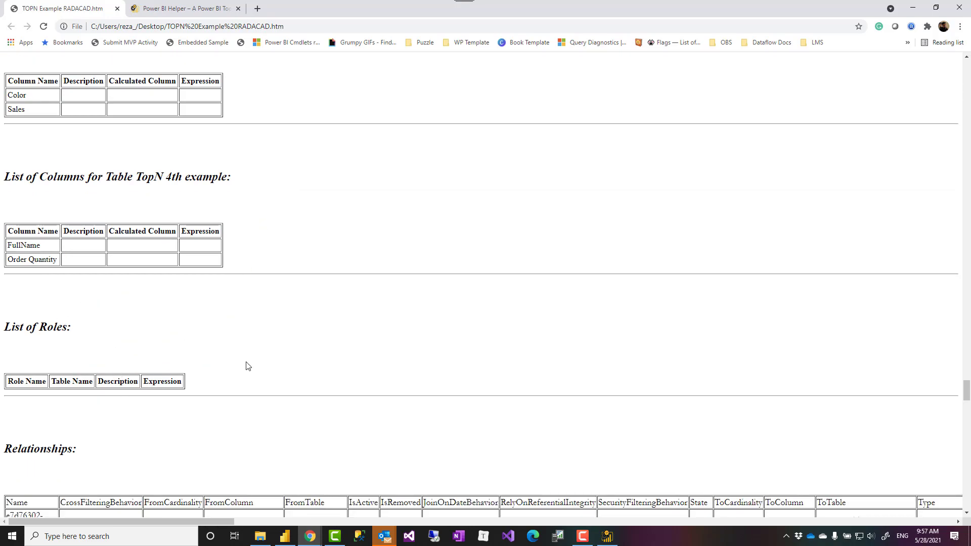
# Scroll past the Relationships table to the LocalDateTable M script and DimProduct's partition query.
pyautogui.scroll(-4, 250, 358)
pyautogui.scroll(-3, 239, 347)
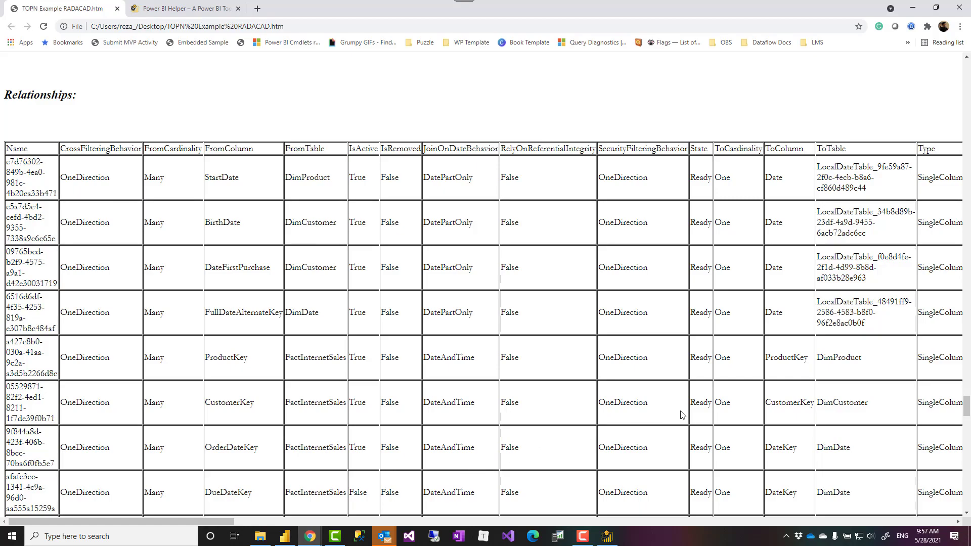
pyautogui.scroll(-4, 761, 345)
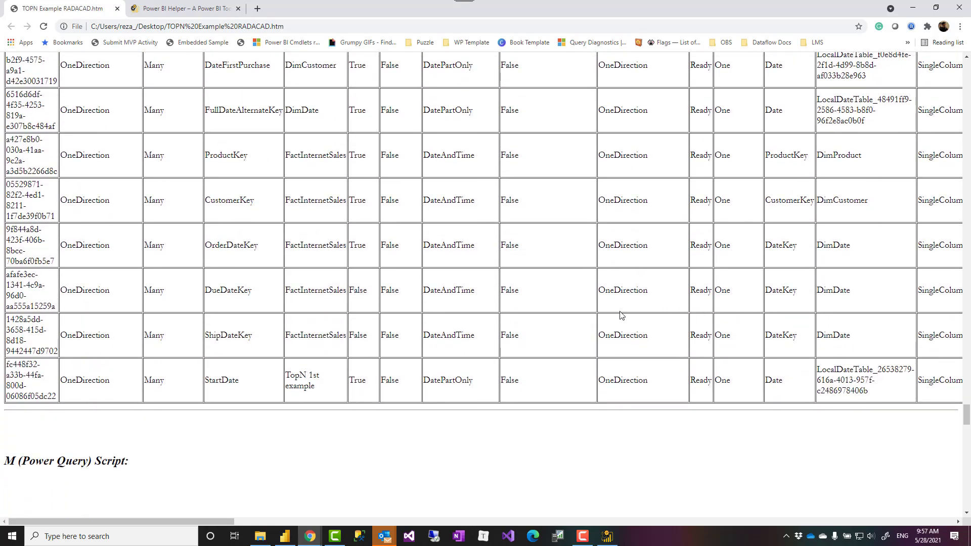
pyautogui.scroll(-6, 498, 320)
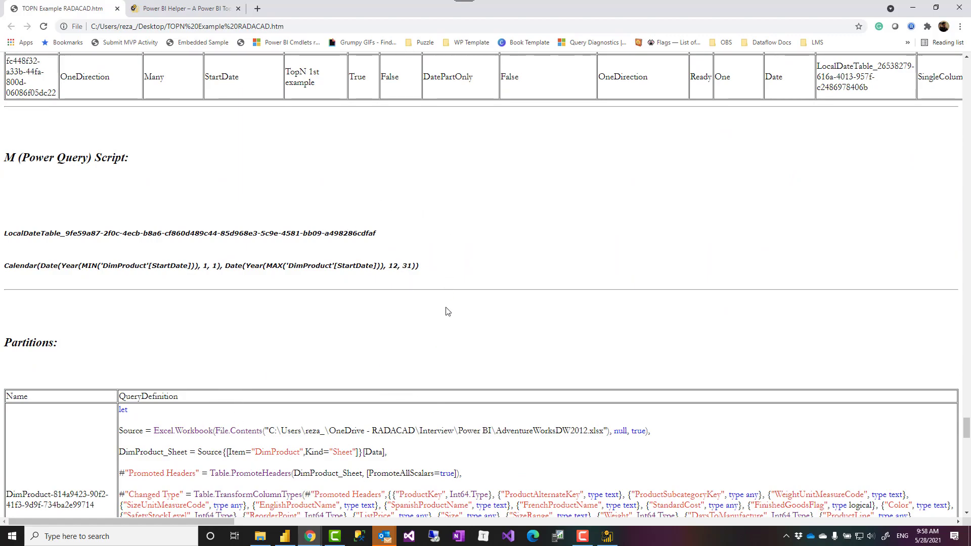
# Back in Power BI Helper's Documentation page, open the heading Color picker and cancel, keeping headings black.
pyautogui.click(607, 537)
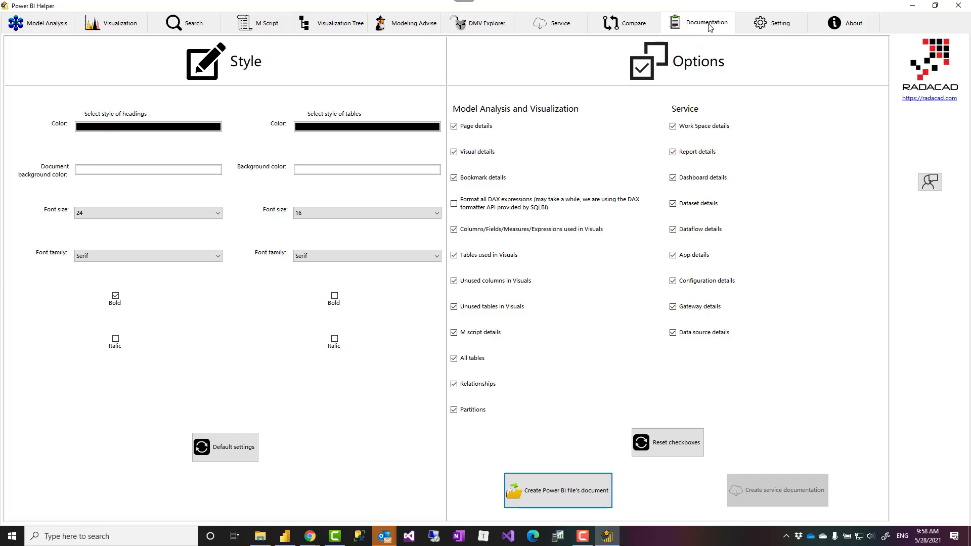
pyautogui.click(112, 130)
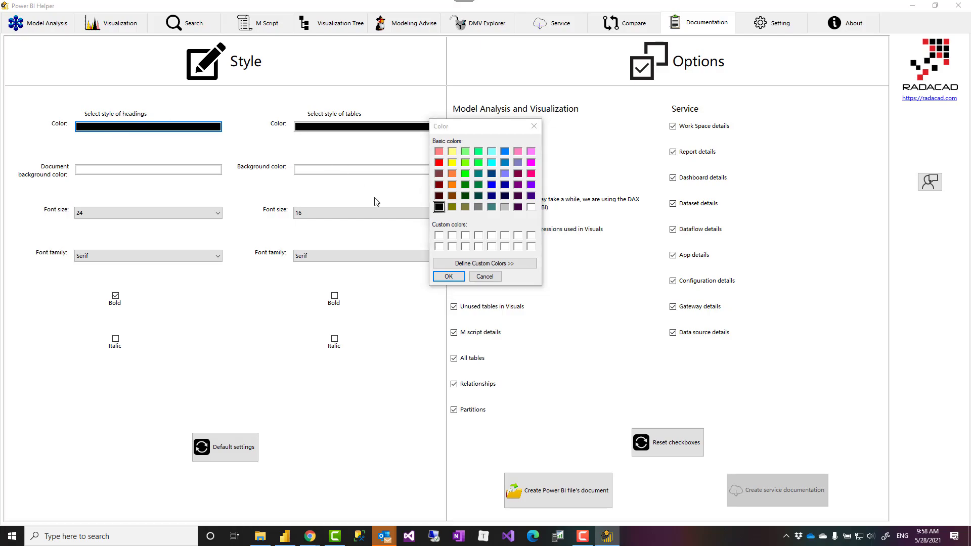
pyautogui.click(484, 276)
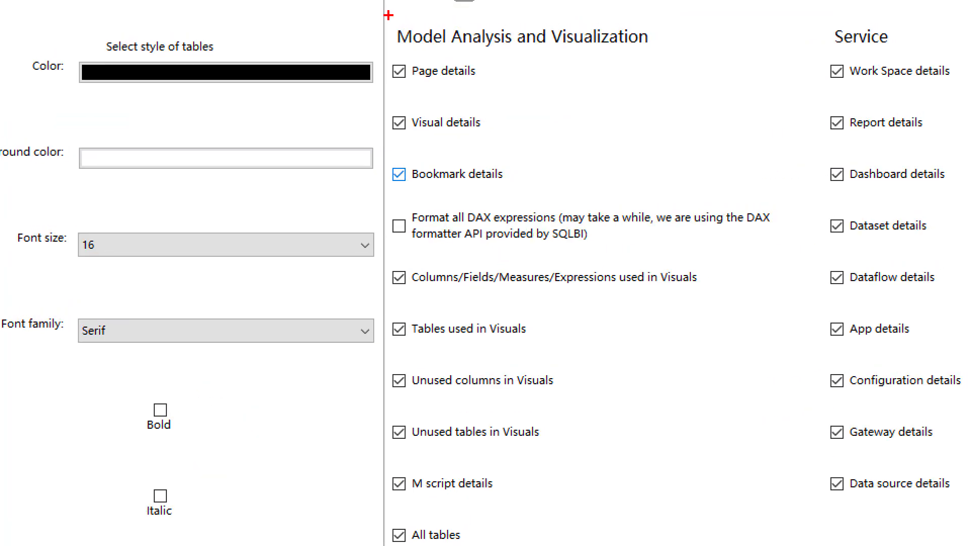
pyautogui.moveTo(362, 11); pyautogui.dragTo(807, 540)
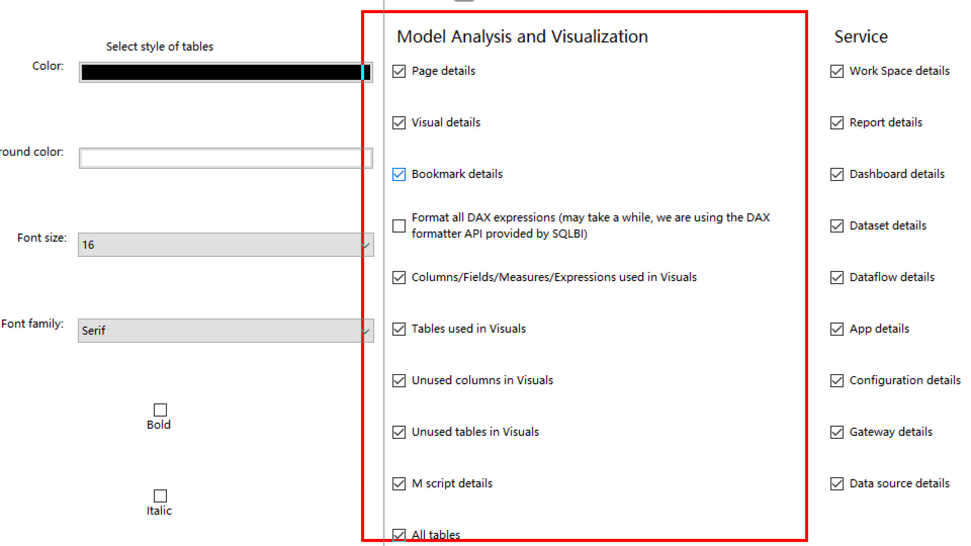
pyautogui.press('Escape')
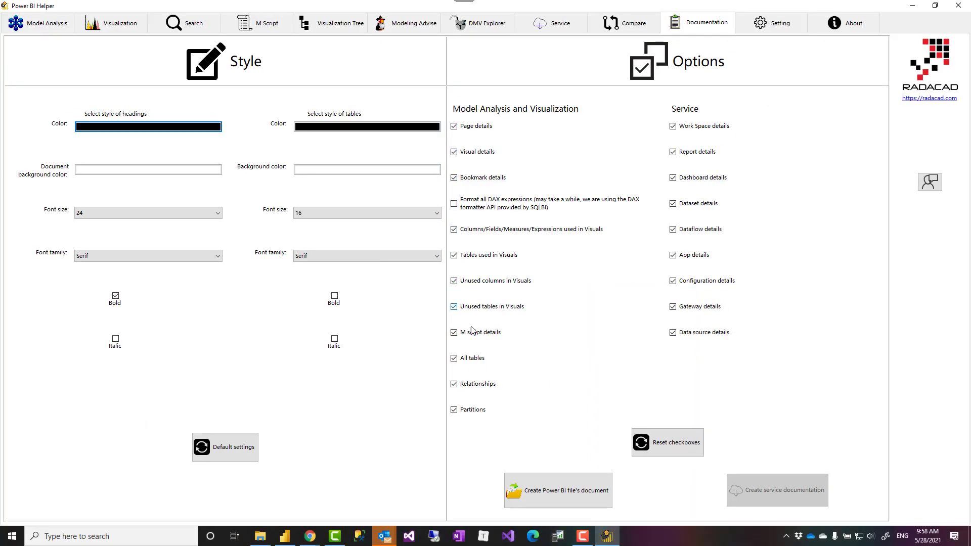